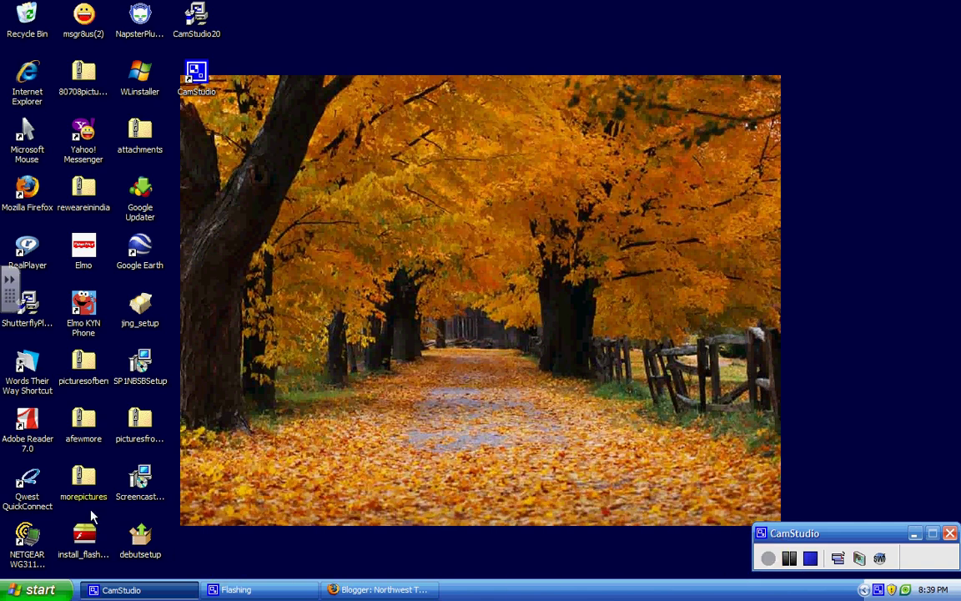
# - Open the Start menu and show the All Programs list
pyautogui.click(40, 590)
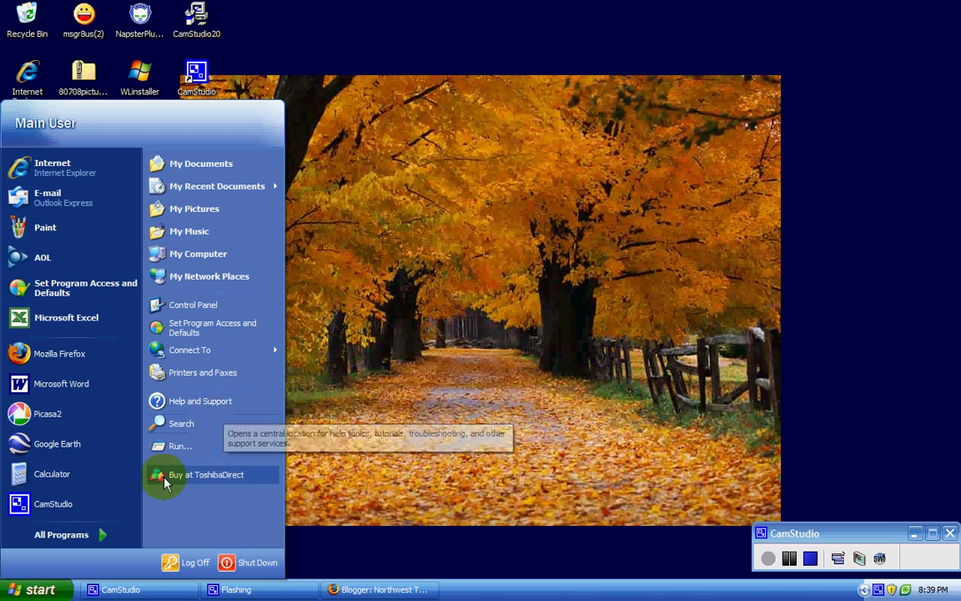
pyautogui.moveTo(111, 534)
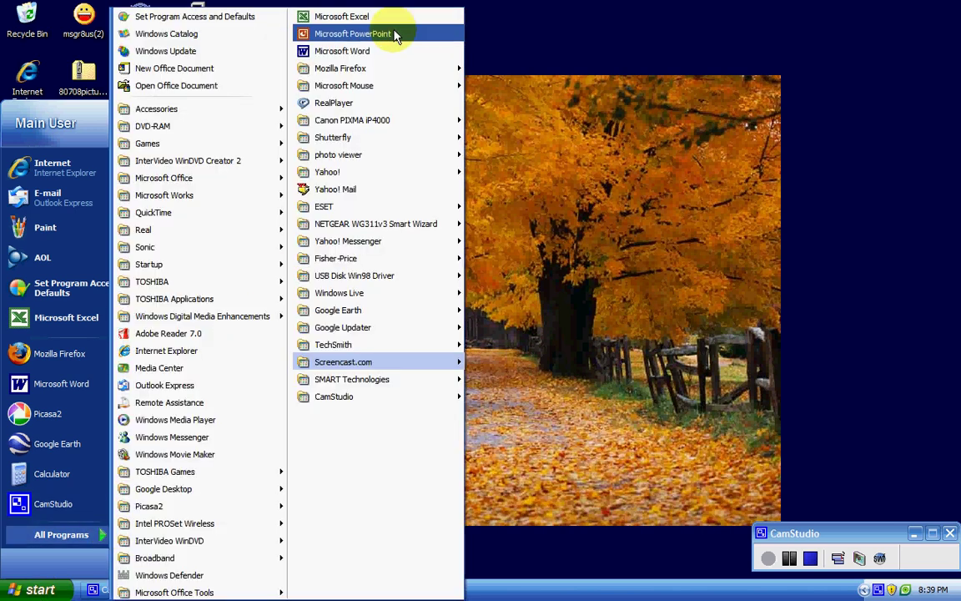
# - Launch PowerPoint and create a blank presentation whose first slide uses the Bulleted List layout
pyautogui.click(396, 35)
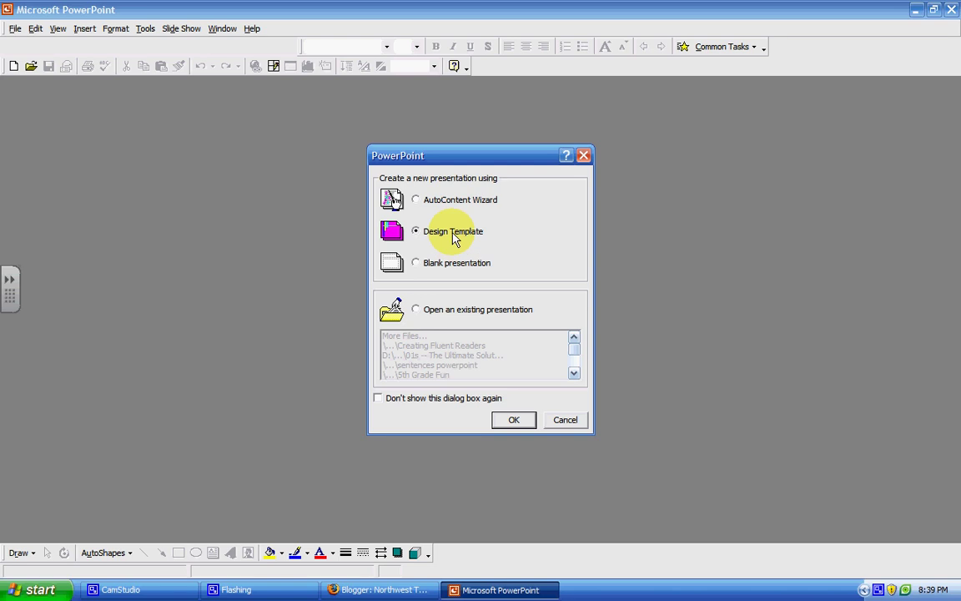
pyautogui.click(451, 263)
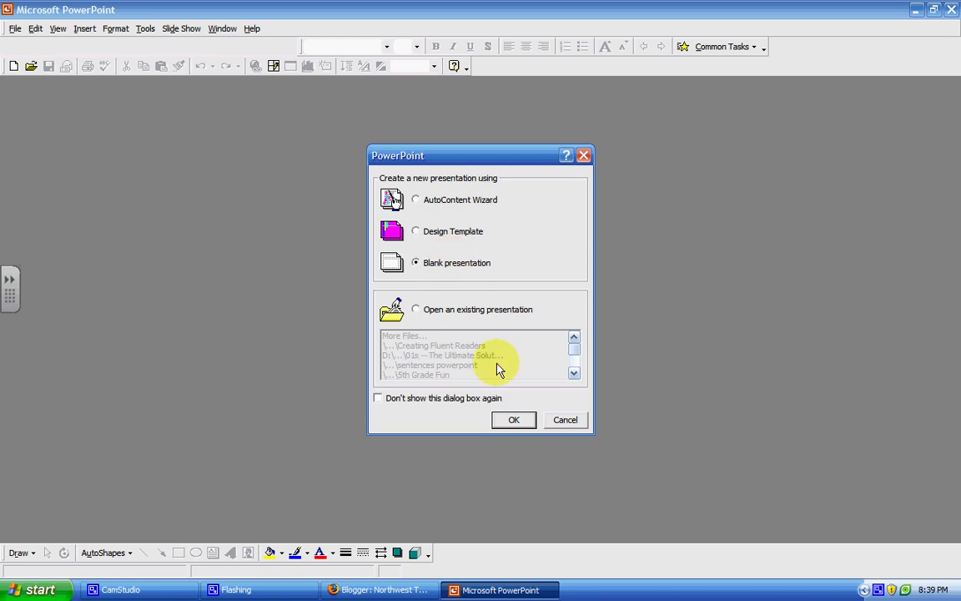
pyautogui.click(511, 419)
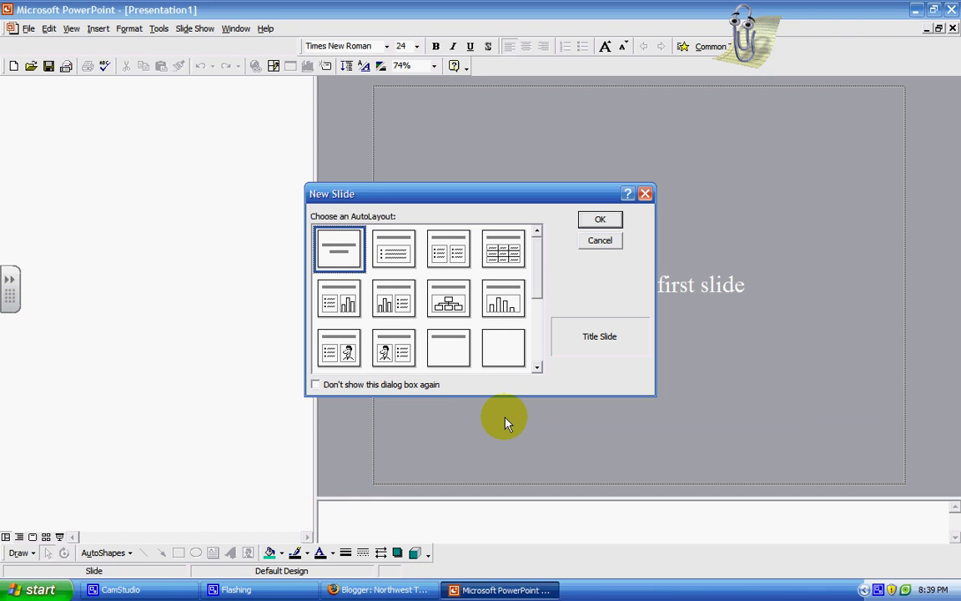
pyautogui.click(388, 252)
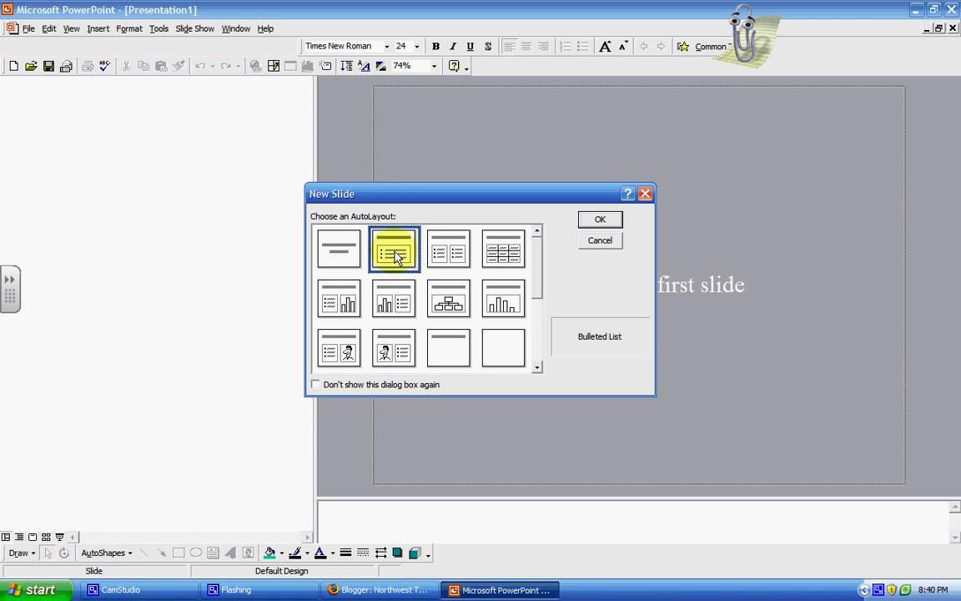
pyautogui.click(601, 219)
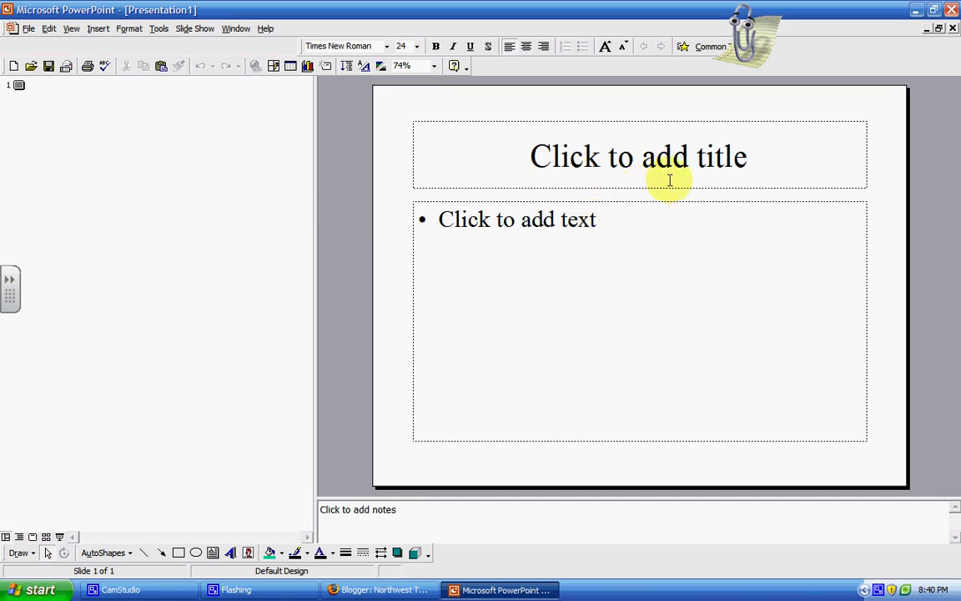
# - Title slide 1 'Thanksgiving Symbols' and place the cursor in the bullet area
pyautogui.click(753, 155)
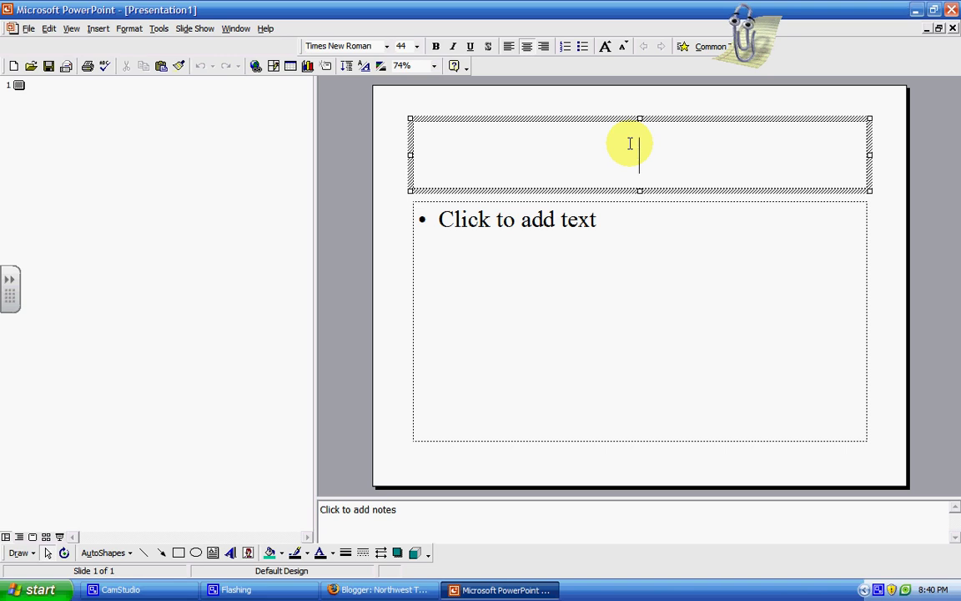
pyautogui.write('Thanksgiving')
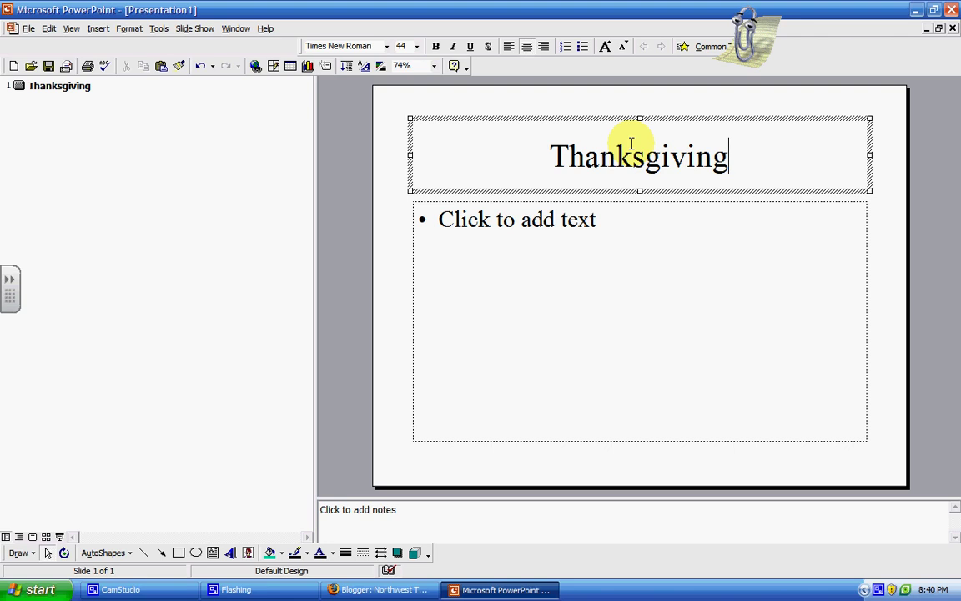
pyautogui.write(' Sy')
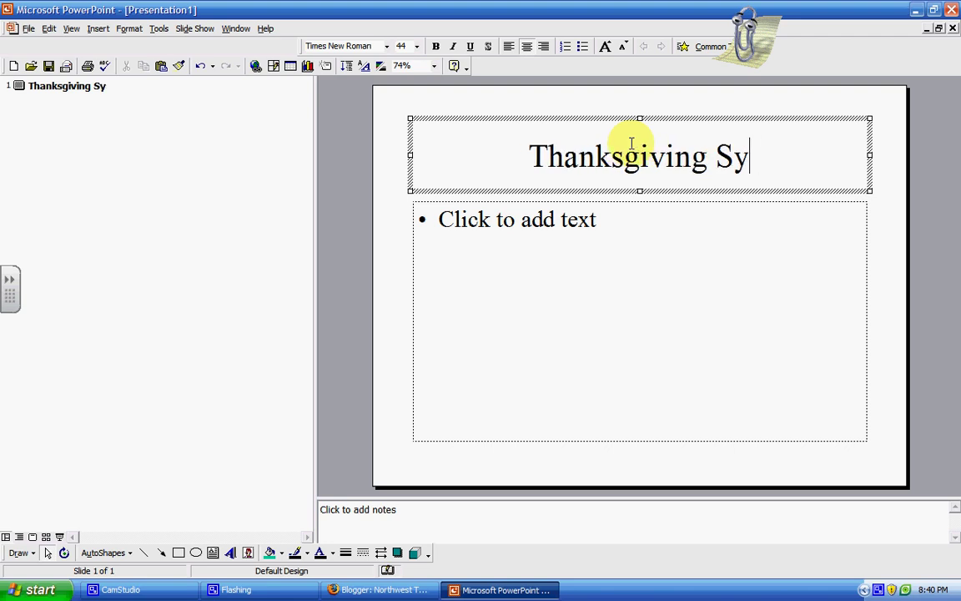
pyautogui.write('mbols')
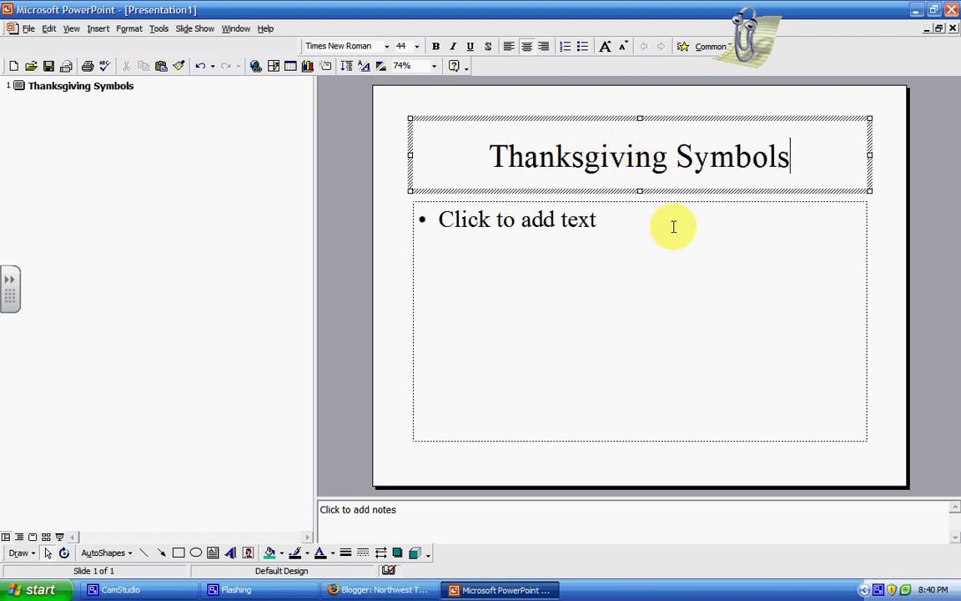
pyautogui.click(595, 218)
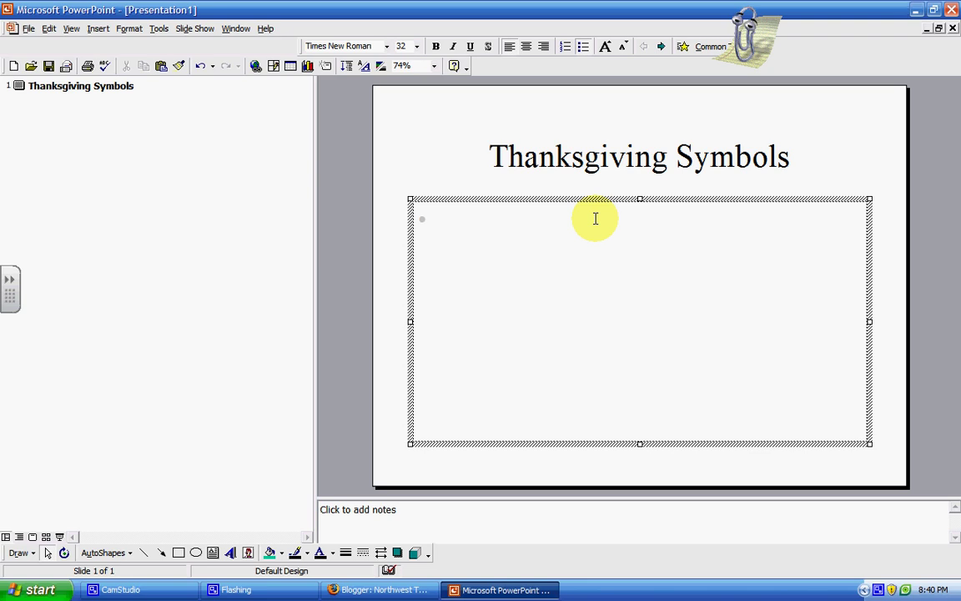
# - Enter five bullets: Turkey, Pilgrims, Native Americans, Plymouth and Mashed Potatoes
pyautogui.write('Ru')
pyautogui.press('BackSpace')
pyautogui.press('BackSpace')
pyautogui.write('Turkey')
pyautogui.press('Return')
pyautogui.write('Pilgrims')
pyautogui.press('Return')
pyautogui.write('Native Americans')
pyautogui.press('Return')
pyautogui.write('Plymouth')
pyautogui.press('Return')
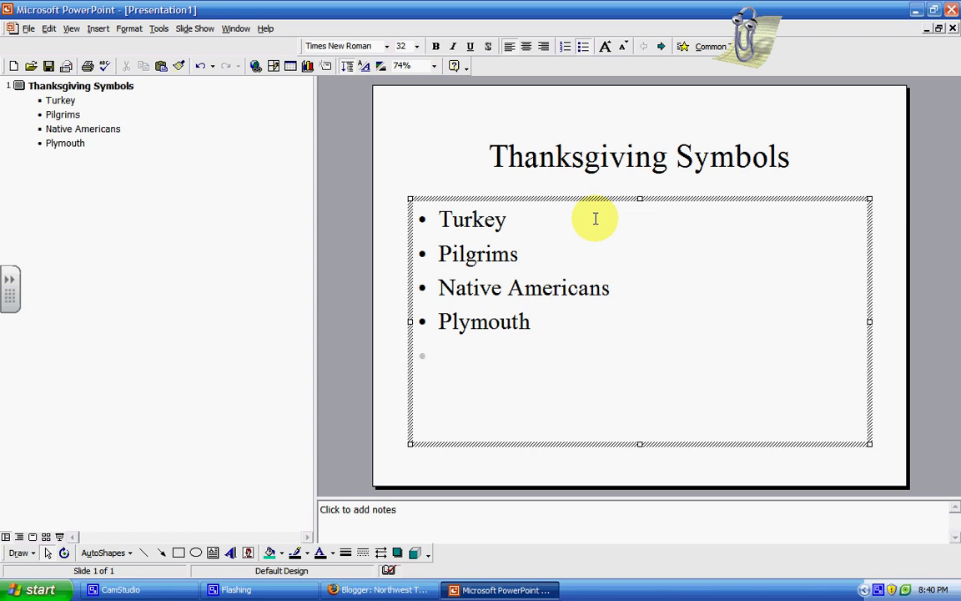
pyautogui.write('Mashed Potatoes')
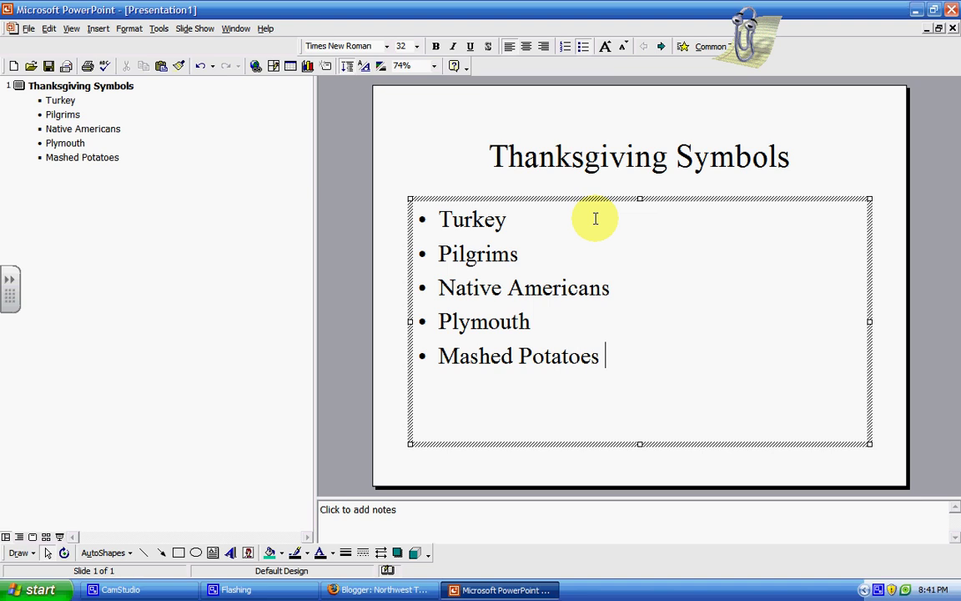
pyautogui.click(825, 169)
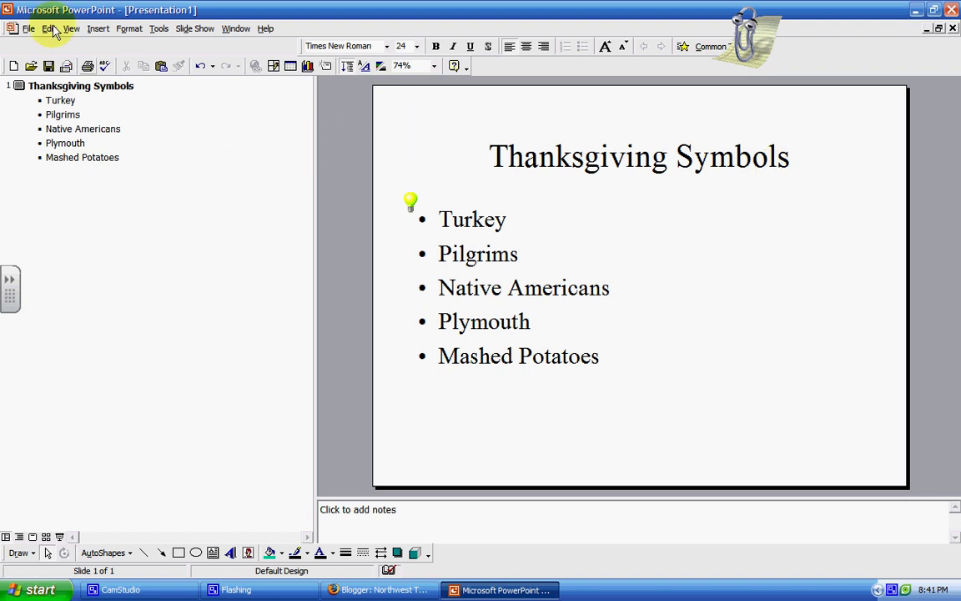
# - Insert a new slide with the Bulleted List layout
pyautogui.click(96, 30)
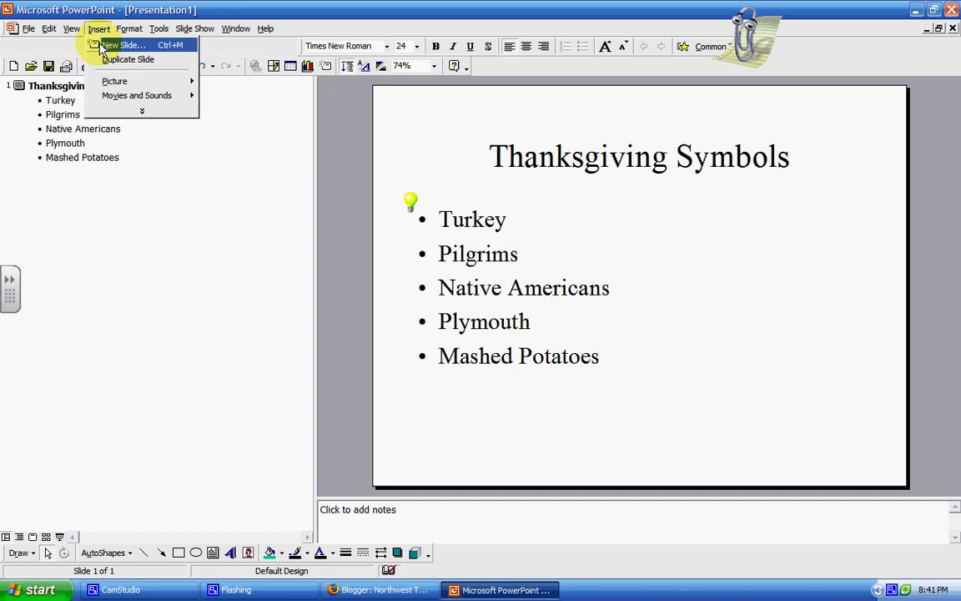
pyautogui.click(101, 47)
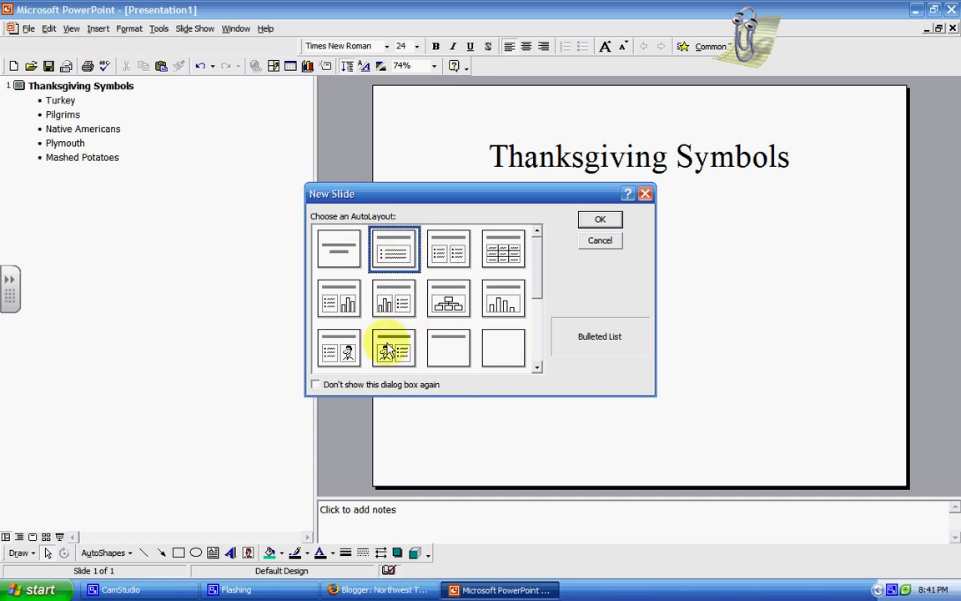
pyautogui.click(599, 220)
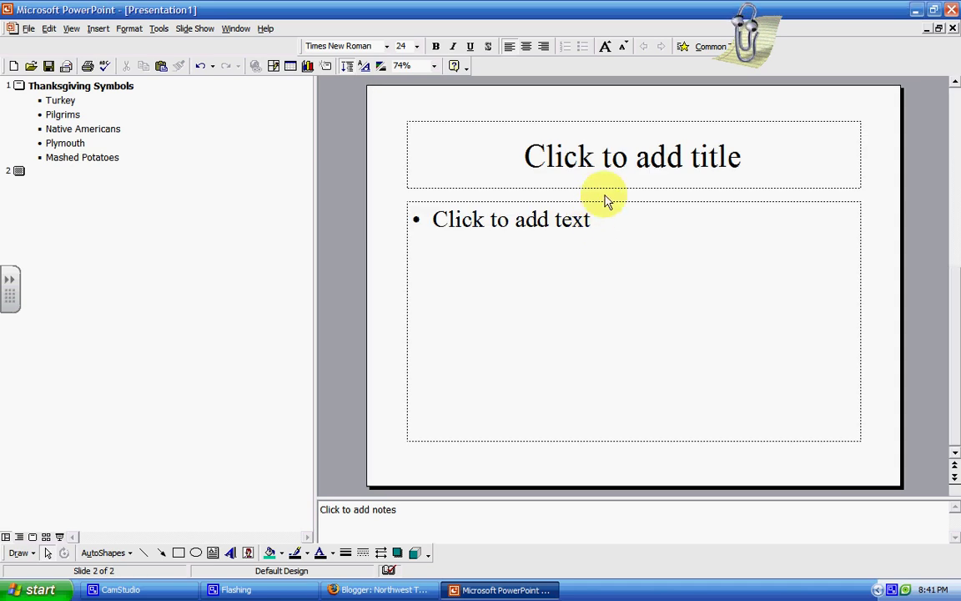
# - Title slide 2 'Thanksgiving Traditions' and move into its bullet area
pyautogui.click(747, 159)
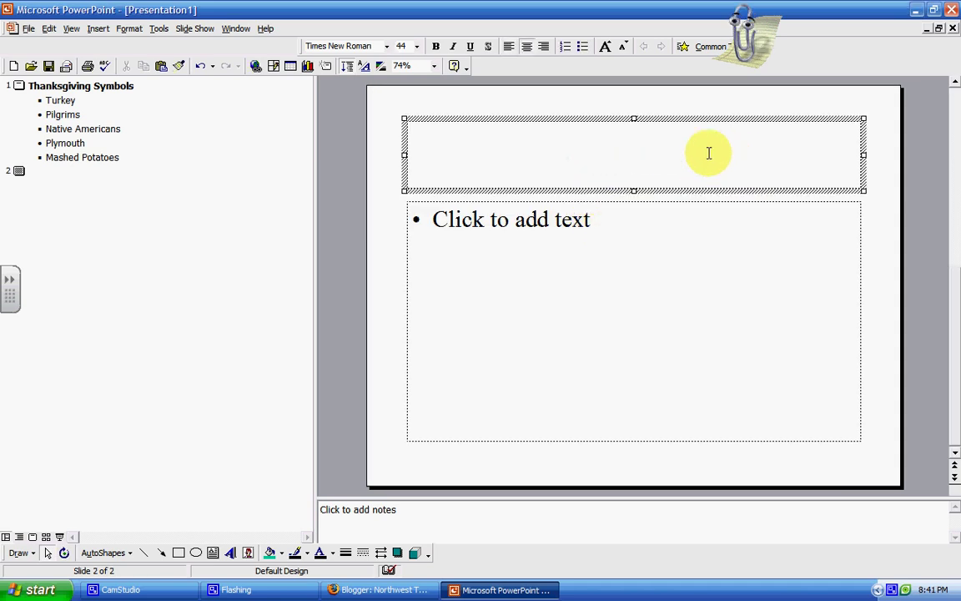
pyautogui.write('Thanksgiving T')
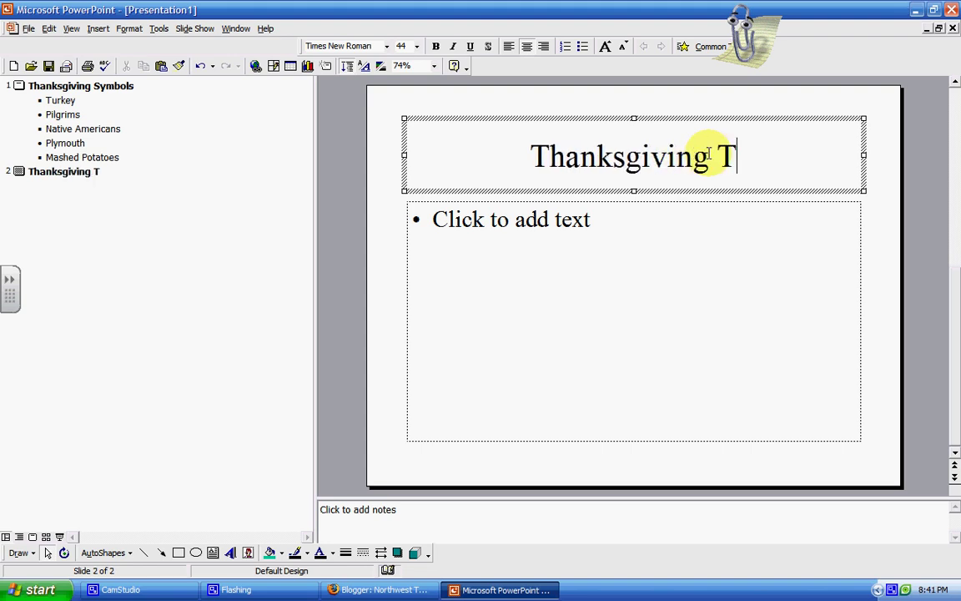
pyautogui.write('raditions')
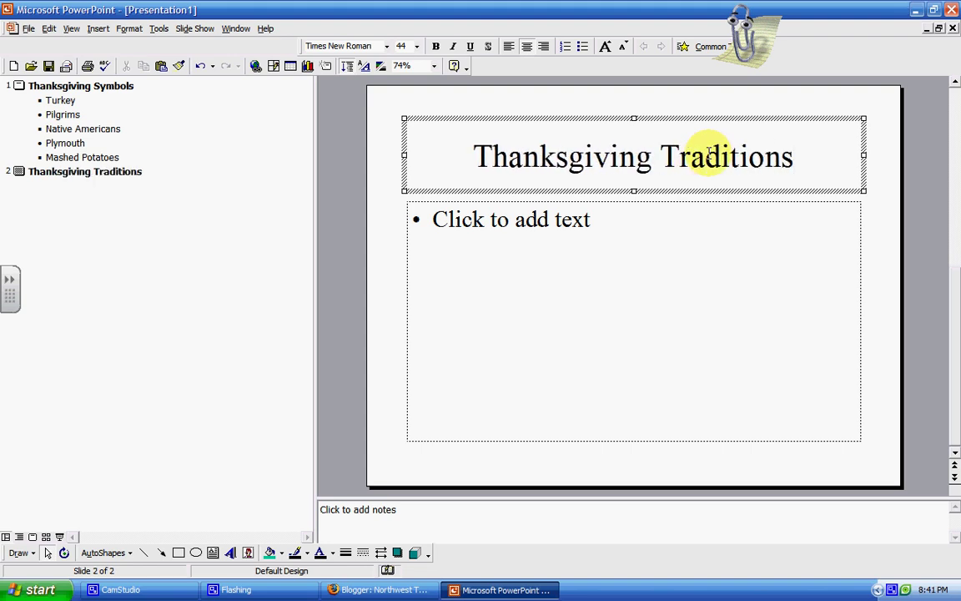
pyautogui.click(582, 217)
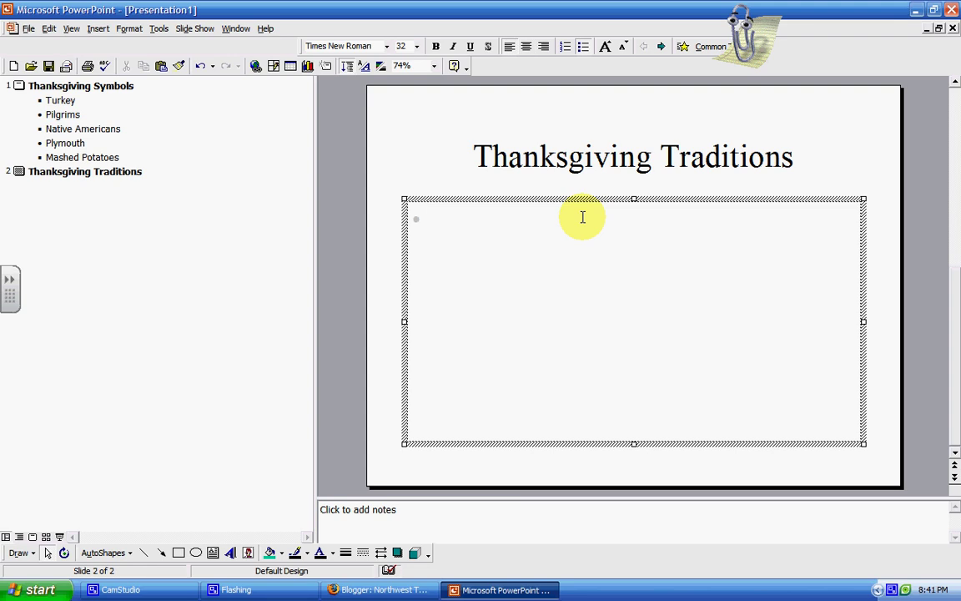
# - Type bullets Watch the Macy's Day Parade, Watch Football, Eat Turkey and Share what you're thankful
pyautogui.write('Watch ')
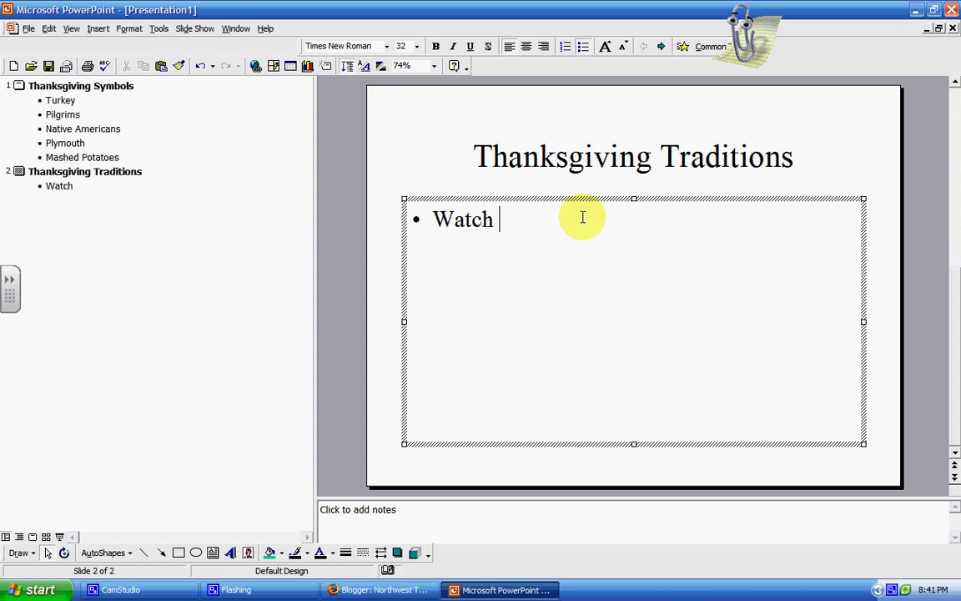
pyautogui.write("the Macy's Day")
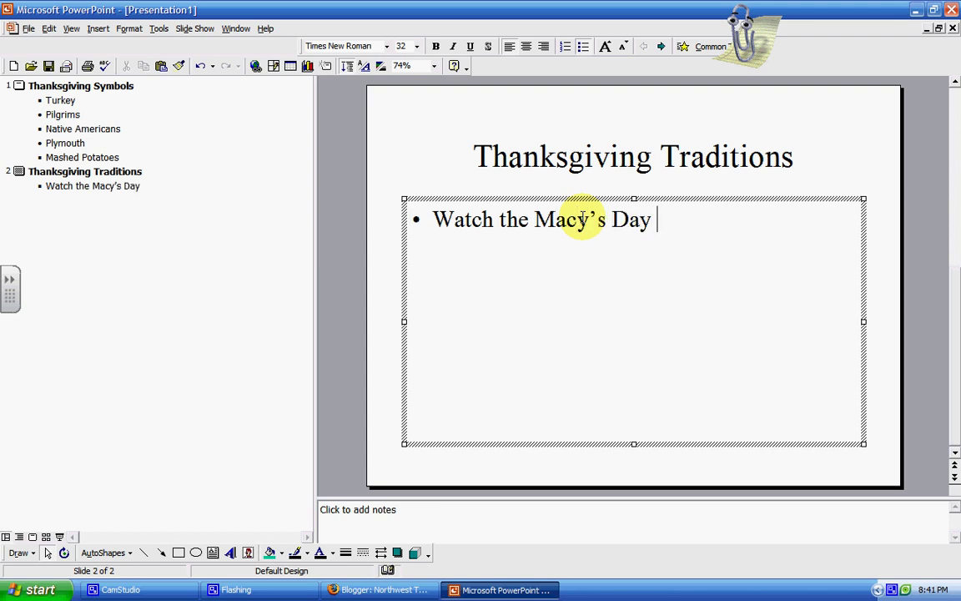
pyautogui.write(' Parade')
pyautogui.press('Return')
pyautogui.write('Watch ')
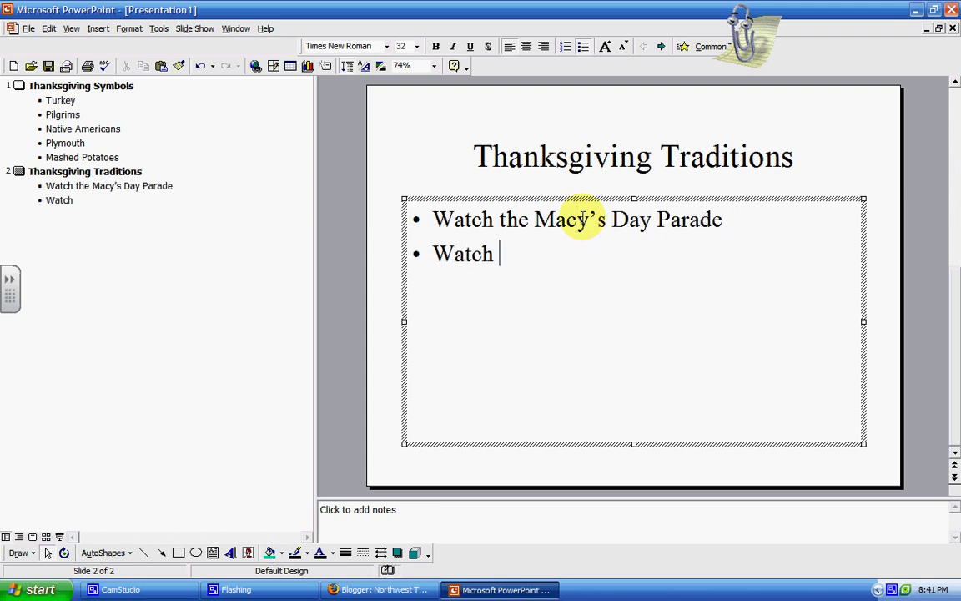
pyautogui.write('Football')
pyautogui.press('Return')
pyautogui.write('Eat')
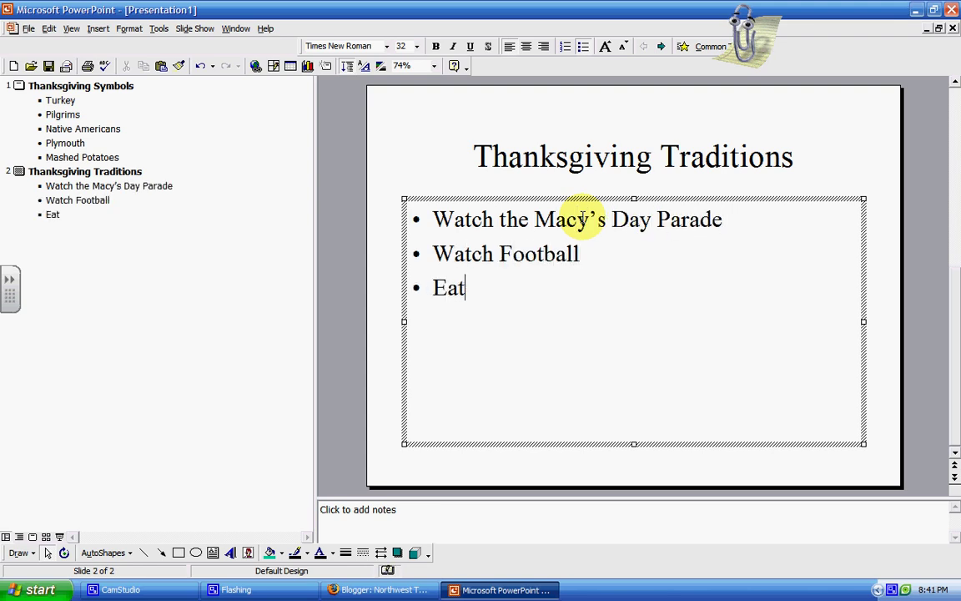
pyautogui.write(' Turkey')
pyautogui.press('Return')
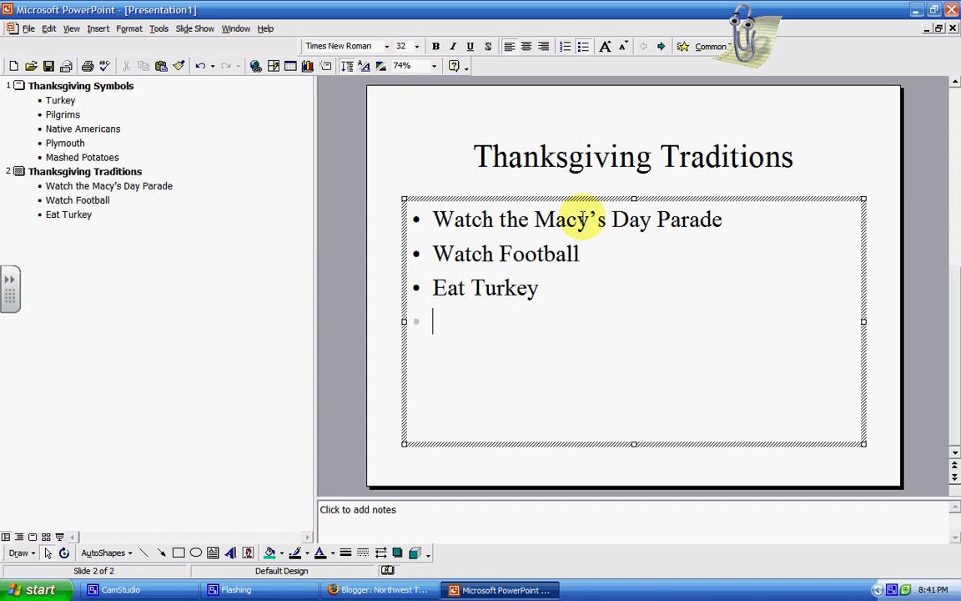
pyautogui.write("Share what you're ")
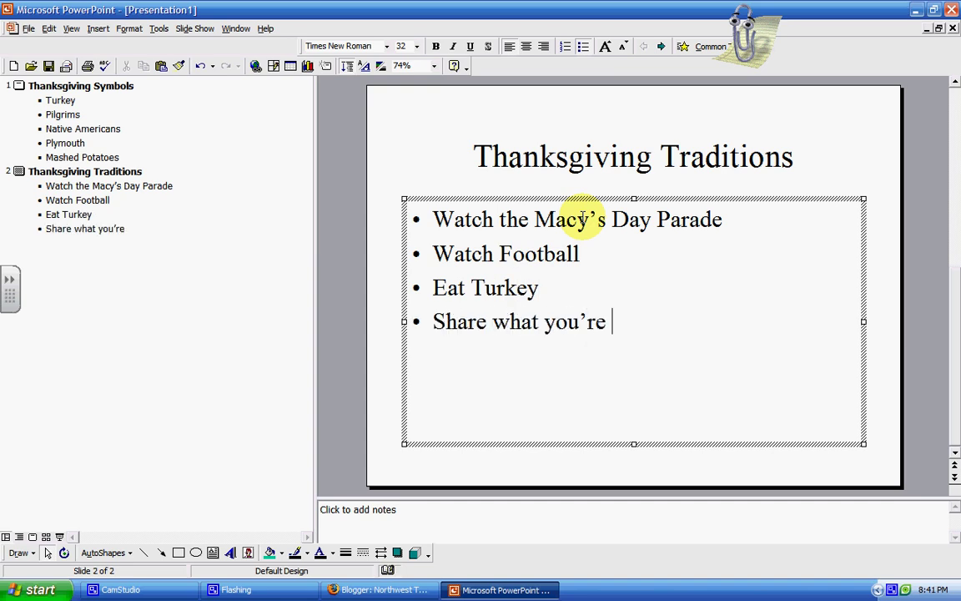
pyautogui.write('thankful')
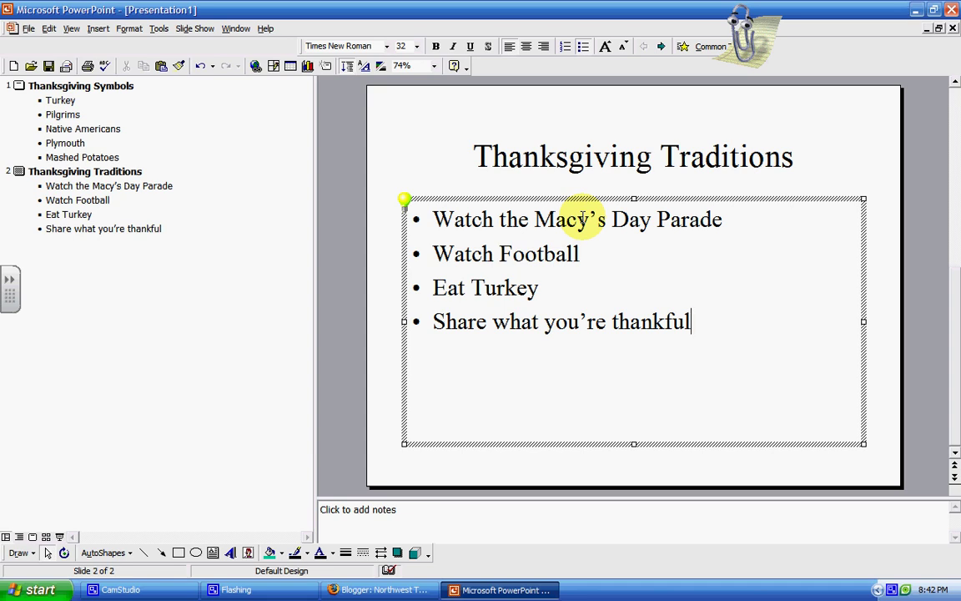
# - Duplicate the Thanksgiving Traditions slide as slide 3 with Insert > Duplicate Slide
pyautogui.click(98, 28)
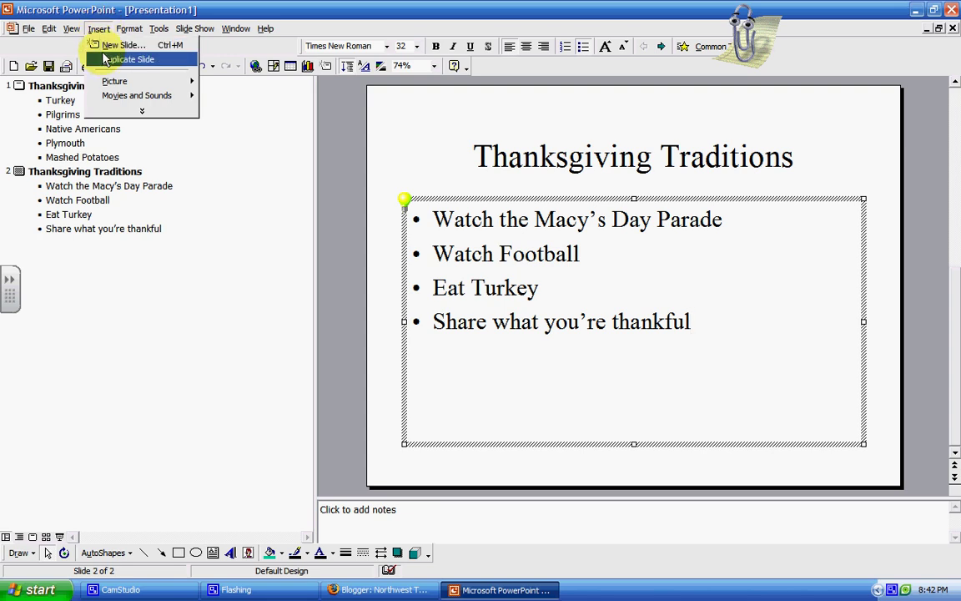
pyautogui.click(105, 61)
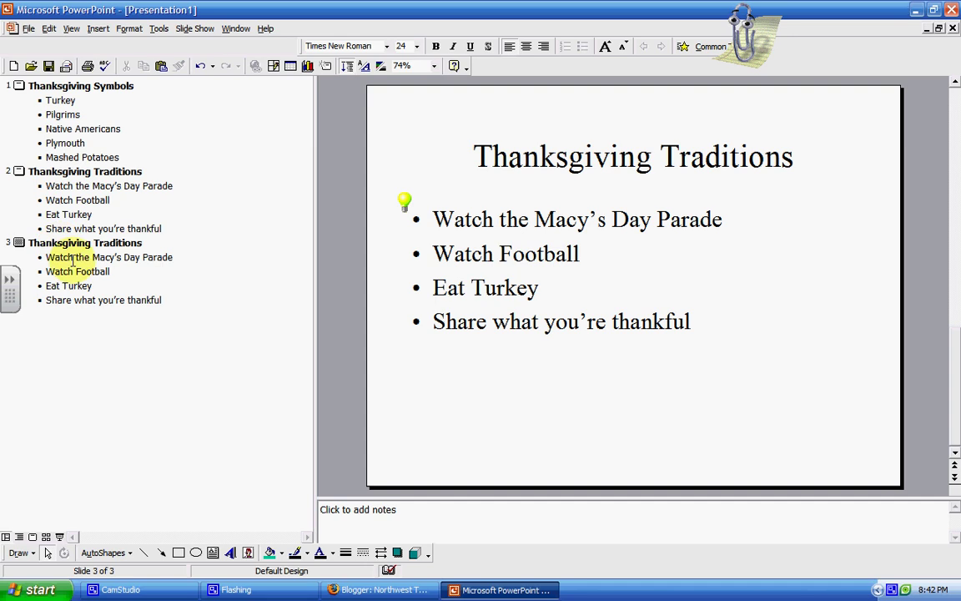
# - Retitle slide 3 'Thanksgiving Food' and delete its four copied bullets
pyautogui.click(546, 159)
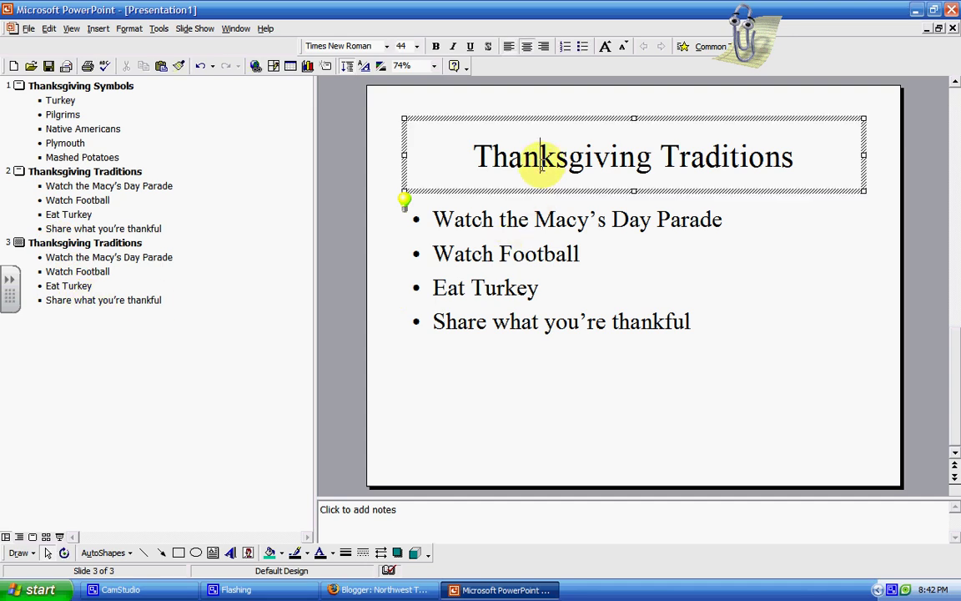
pyautogui.moveTo(811, 158); pyautogui.dragTo(599, 161)
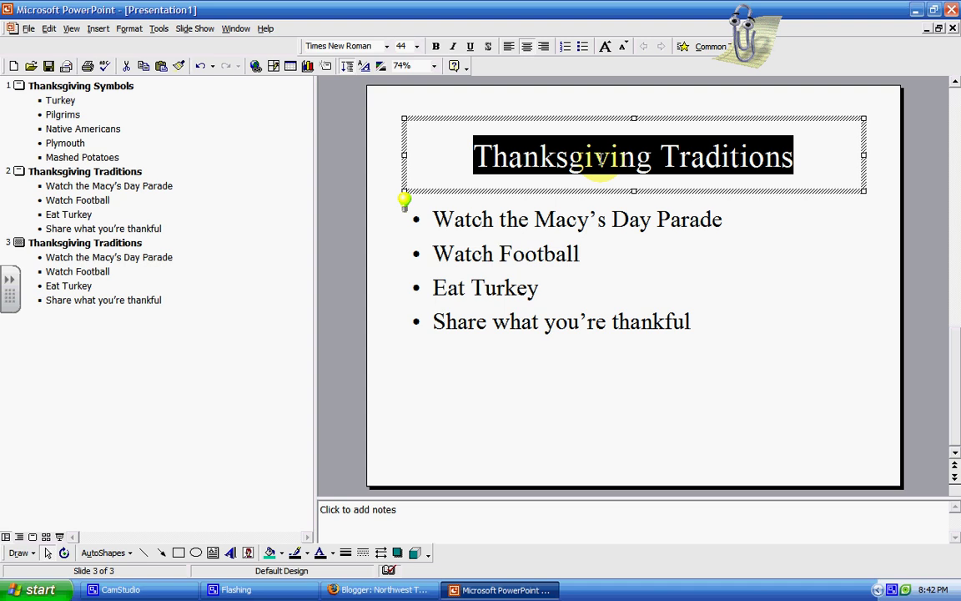
pyautogui.write('Thanks')
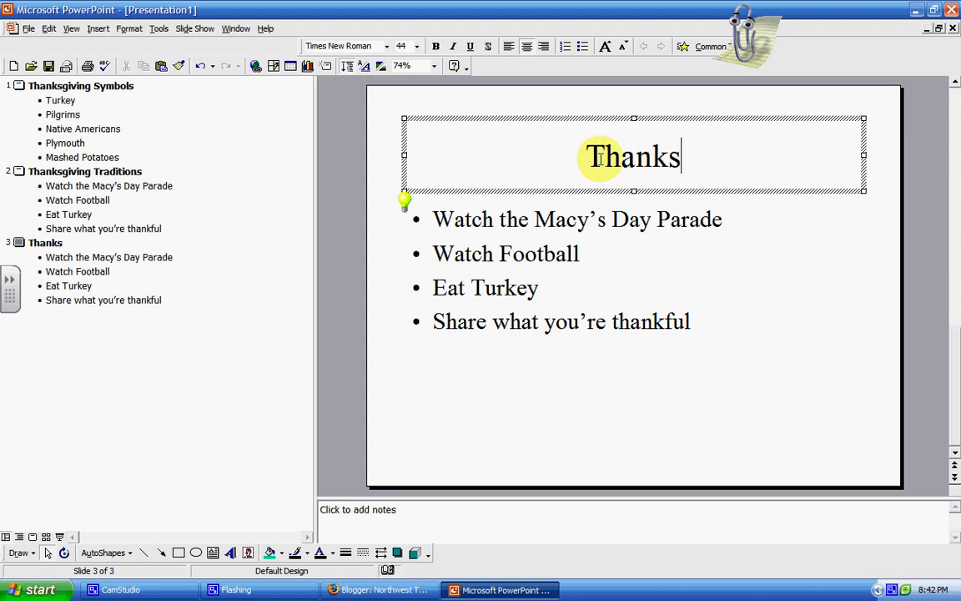
pyautogui.write('giving Food')
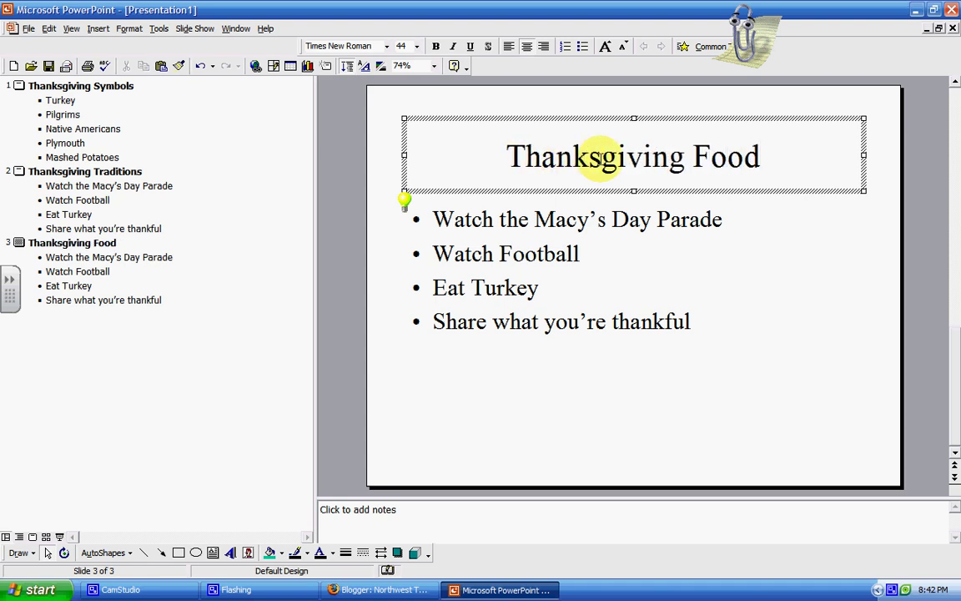
pyautogui.moveTo(722, 219); pyautogui.dragTo(459, 210)
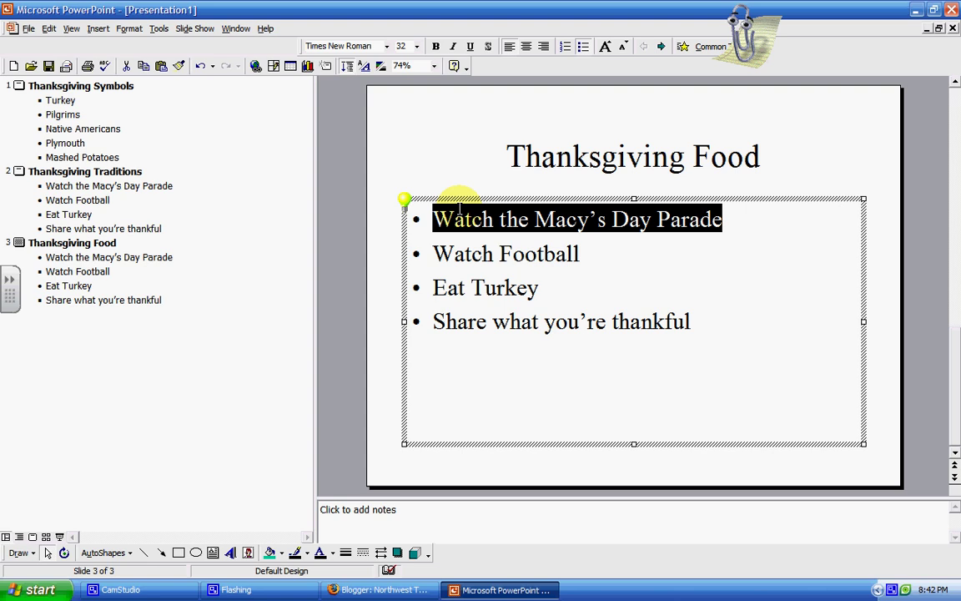
pyautogui.click(537, 218)
pyautogui.moveTo(692, 319); pyautogui.dragTo(458, 218)
pyautogui.press('Delete')
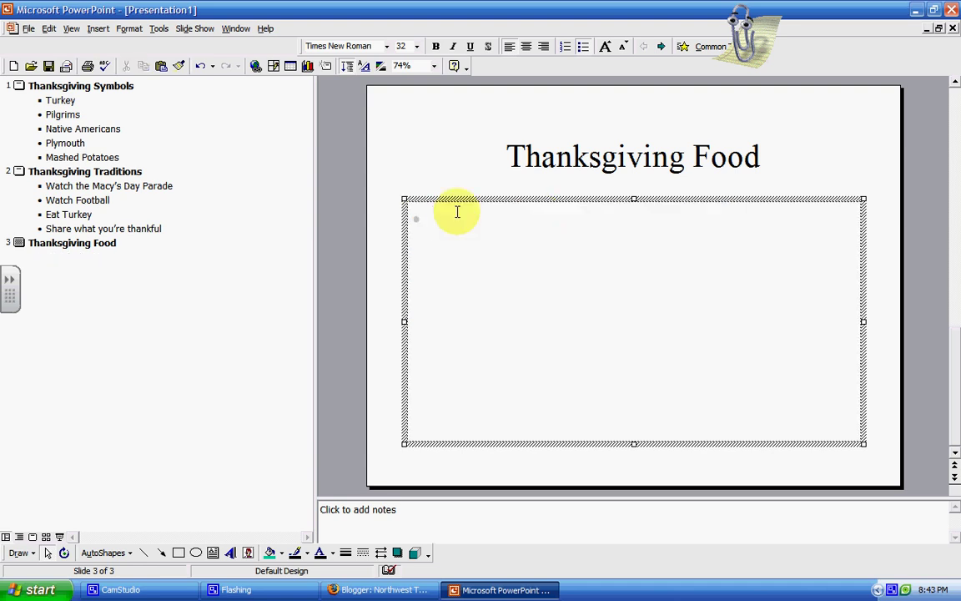
# - Enter bullets Turkey, Cranberries and Pie, then return to slide 1
pyautogui.write('Turkey')
pyautogui.press('Return')
pyautogui.write('Crab')
pyautogui.press('BackSpace')
pyautogui.write('nberries')
pyautogui.press('Return')
pyautogui.write('Pie')
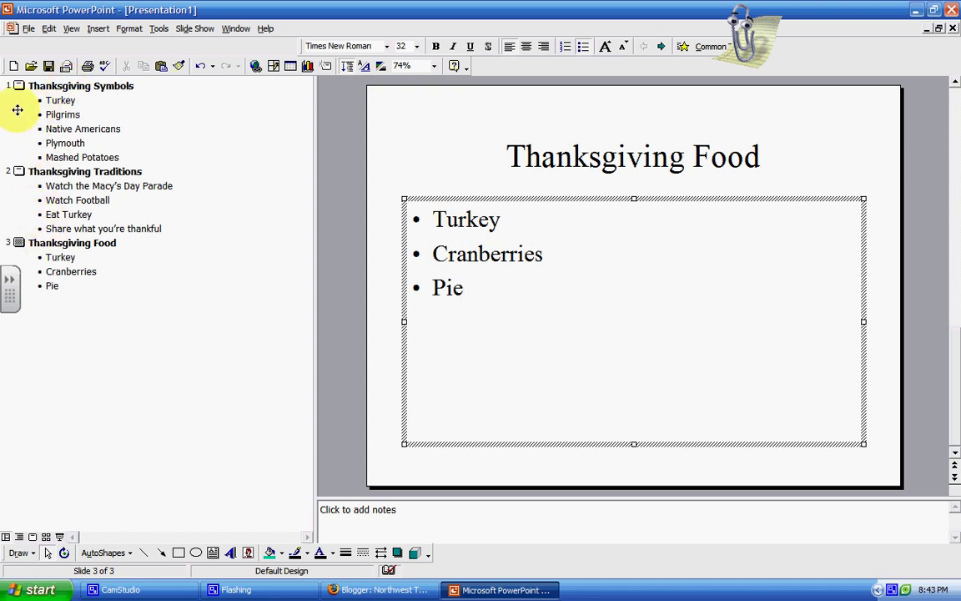
pyautogui.click(18, 85)
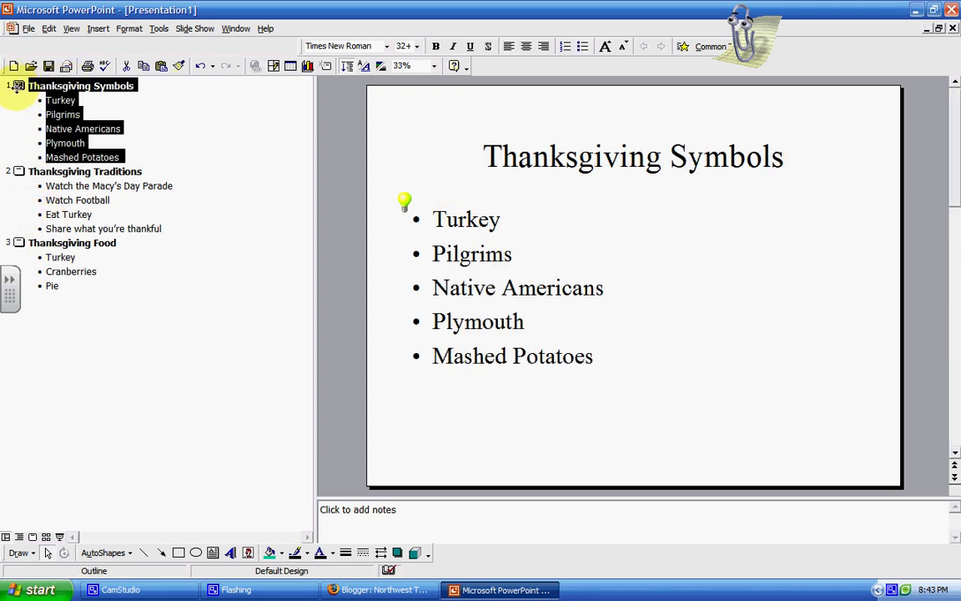
pyautogui.click(195, 30)
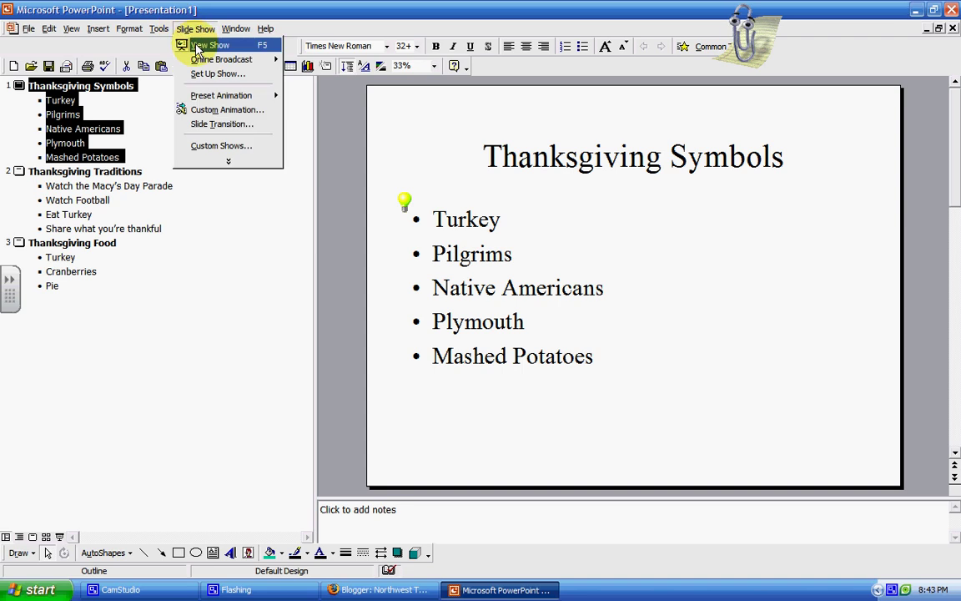
pyautogui.click(198, 49)
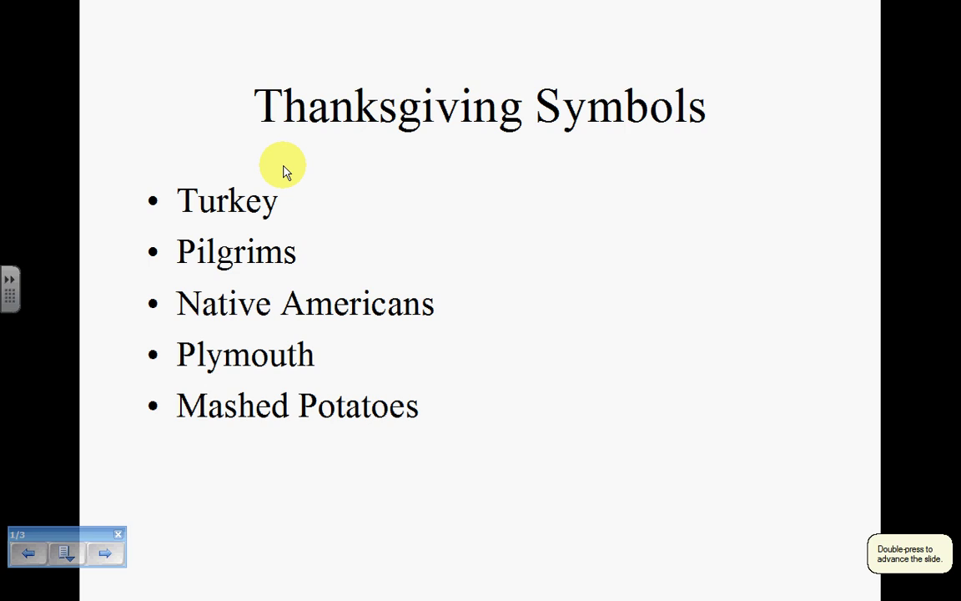
pyautogui.doubleClick(579, 402)
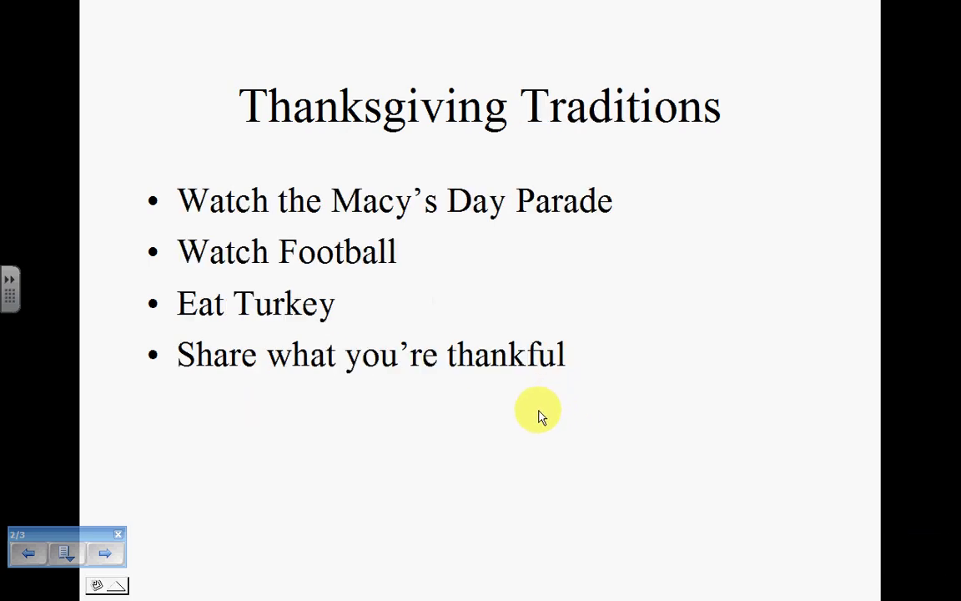
pyautogui.doubleClick(538, 415)
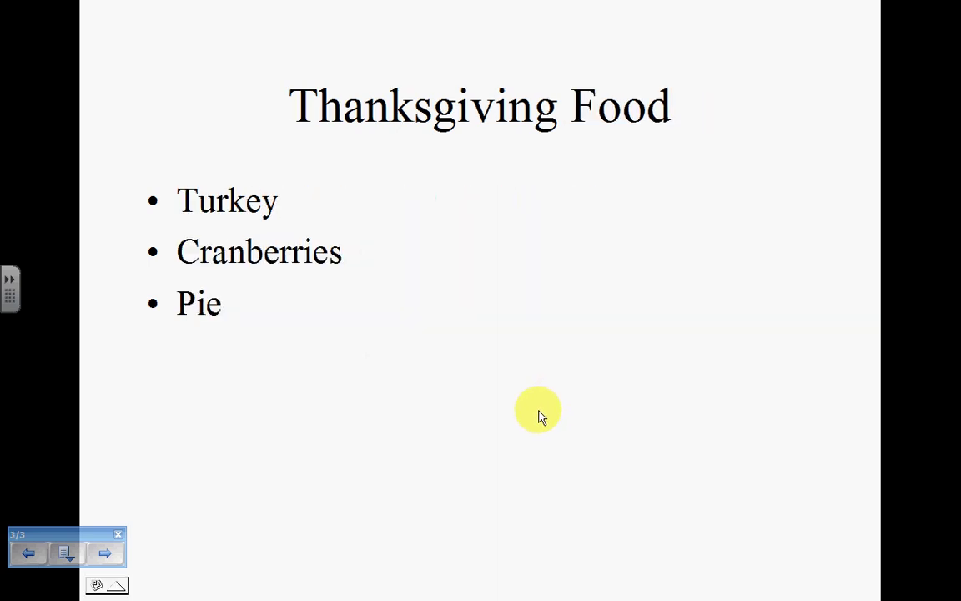
pyautogui.click(538, 414)
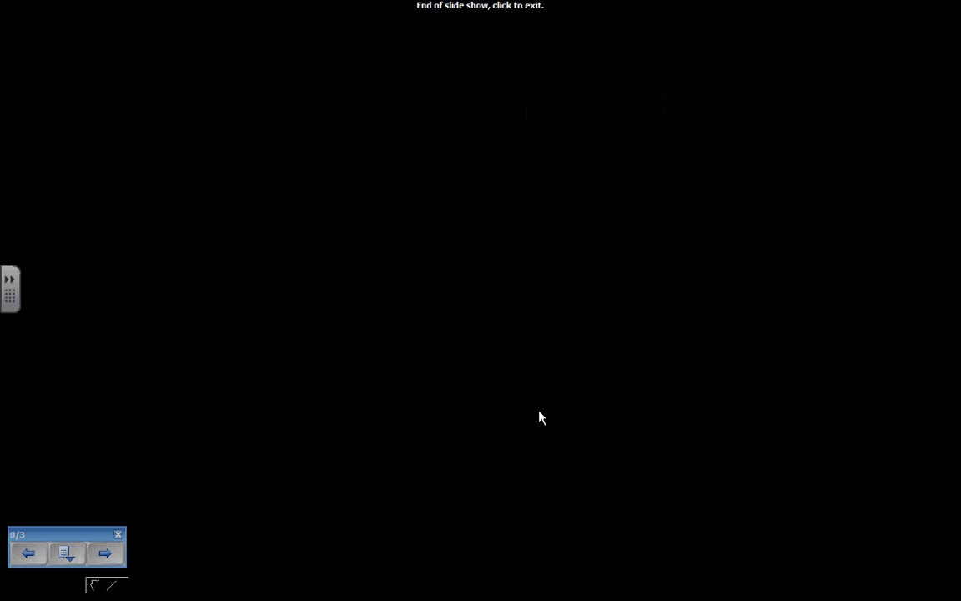
pyautogui.click(538, 415)
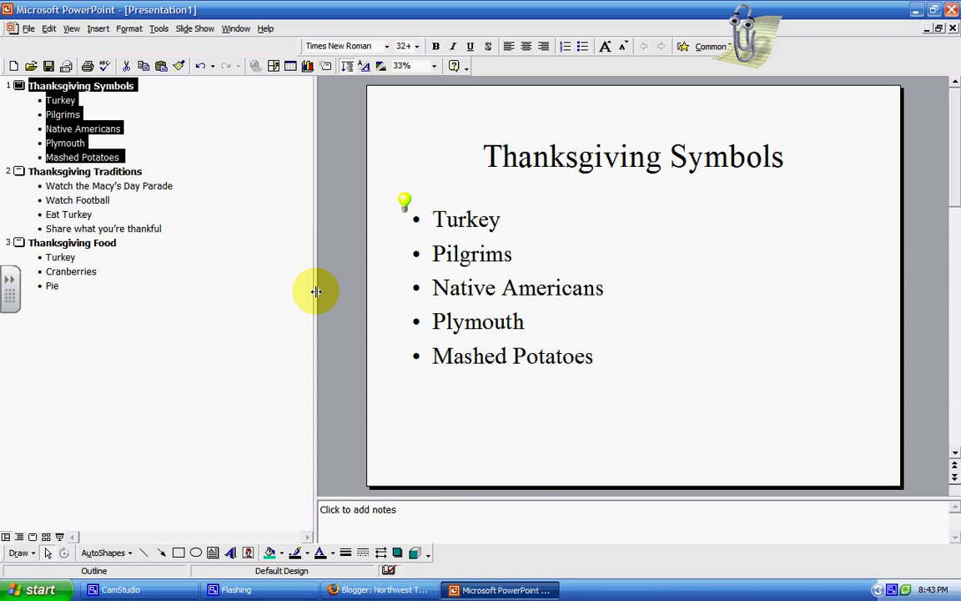
# - Apply the Camera preset animation to the Thanksgiving Symbols bullets
pyautogui.click(179, 131)
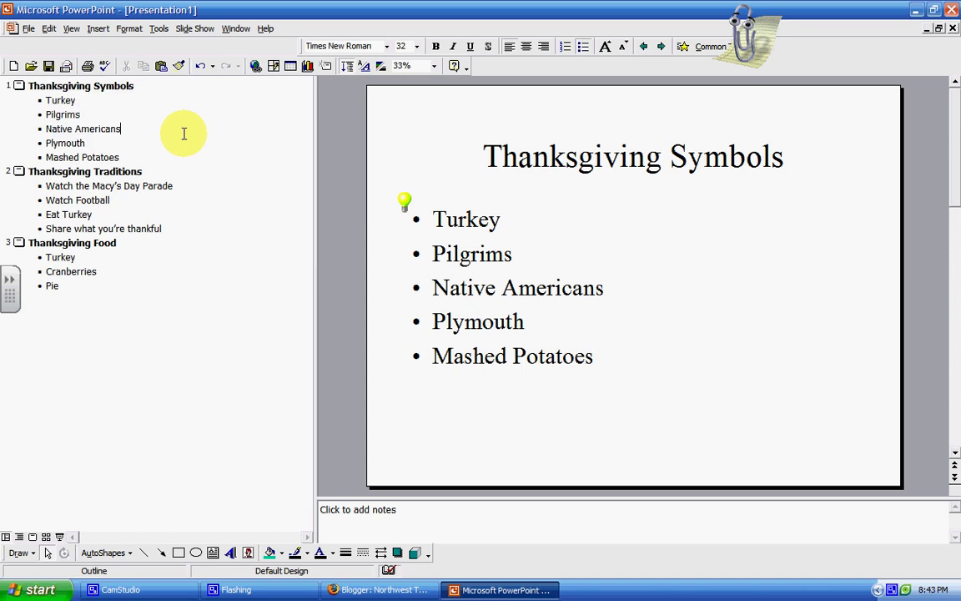
pyautogui.click(192, 29)
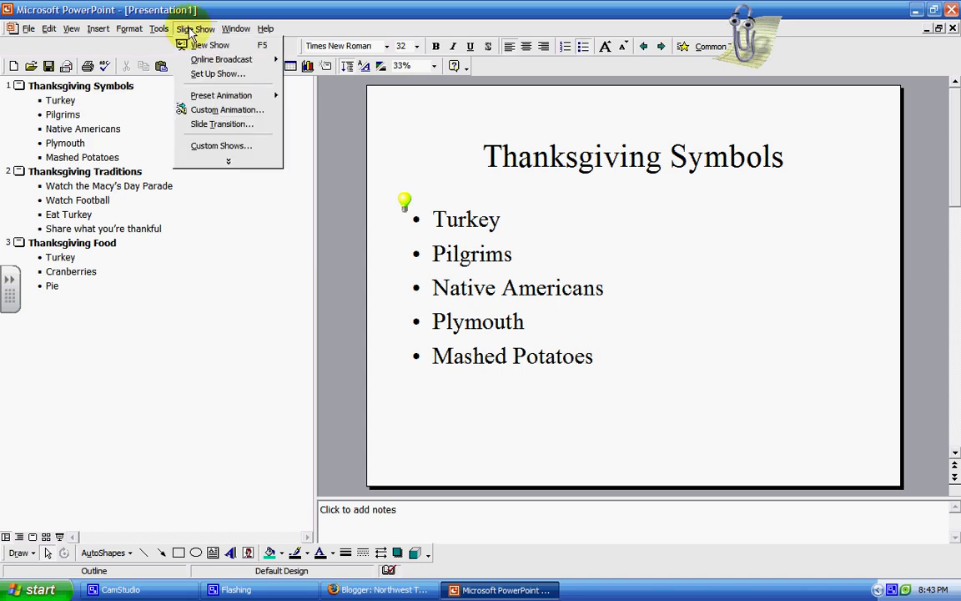
pyautogui.click(188, 161)
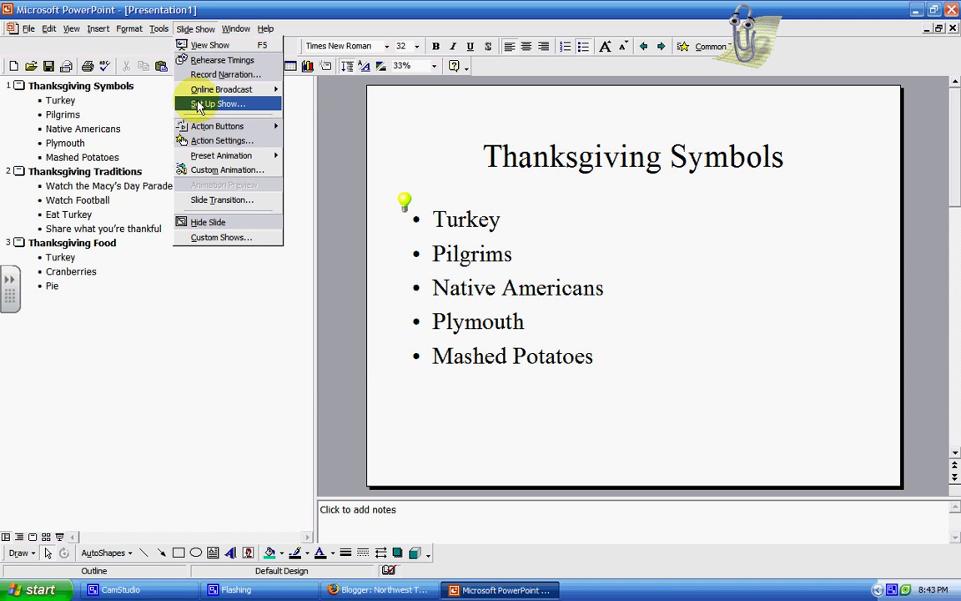
pyautogui.moveTo(200, 161)
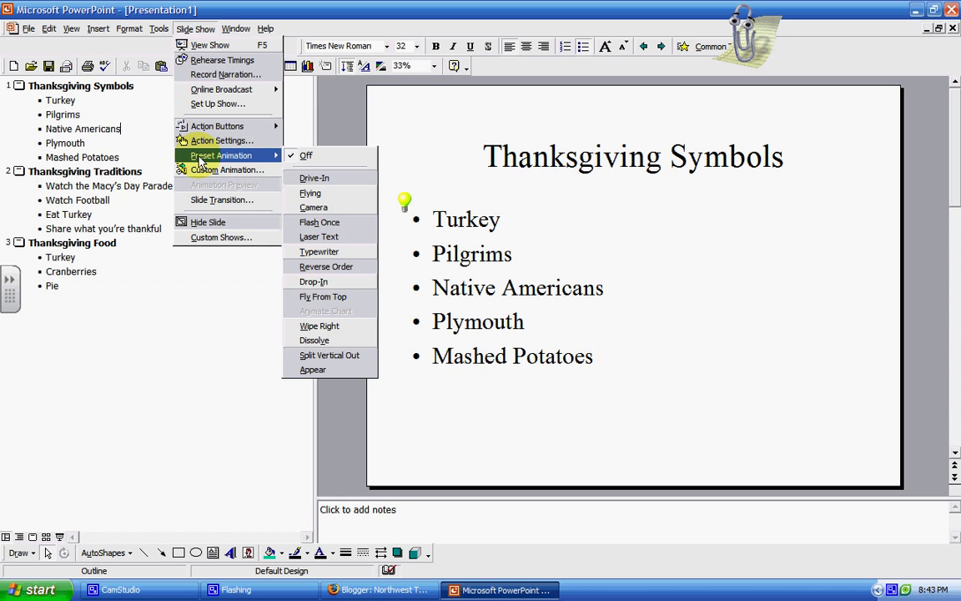
pyautogui.click(315, 207)
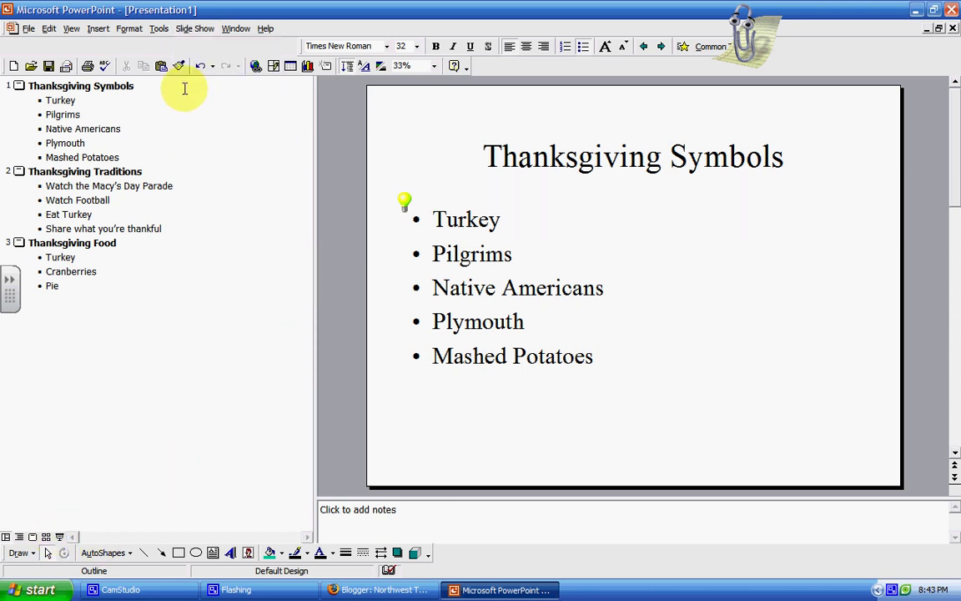
pyautogui.click(192, 29)
# - Run the slide show, reveal each Symbols bullet in turn, then exit with Esc
pyautogui.click(210, 45)
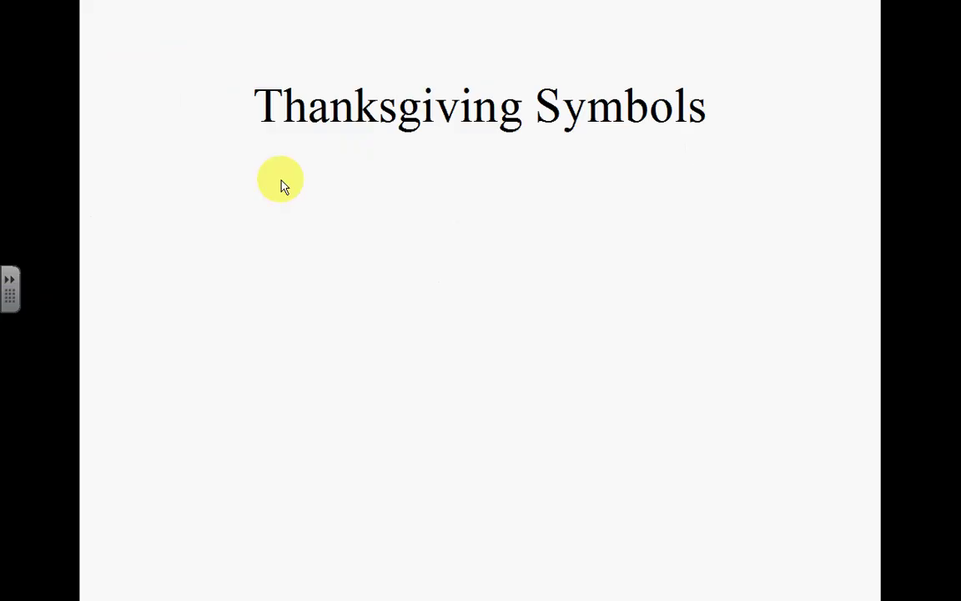
pyautogui.click(378, 275)
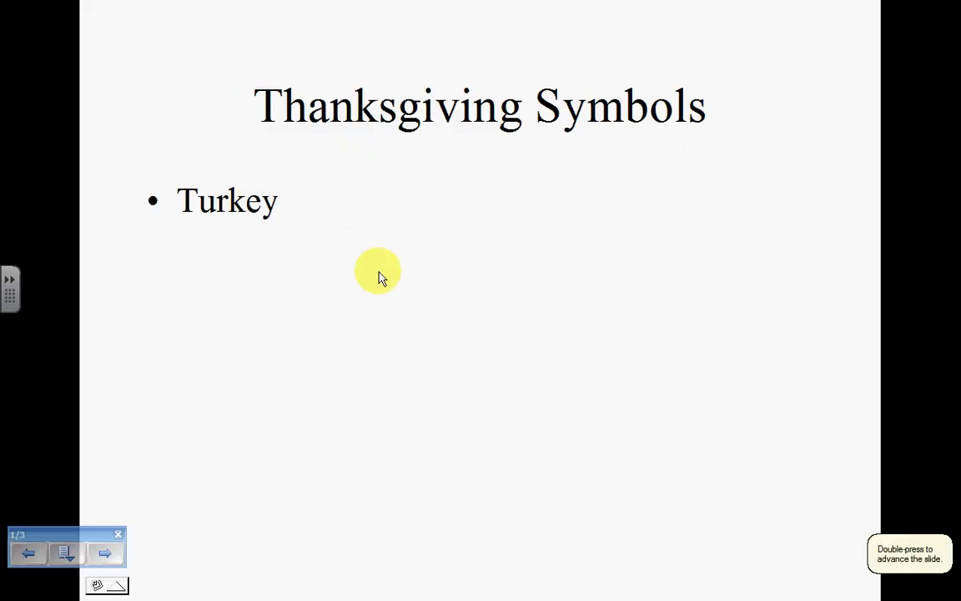
pyautogui.click(378, 275)
pyautogui.click(378, 275)
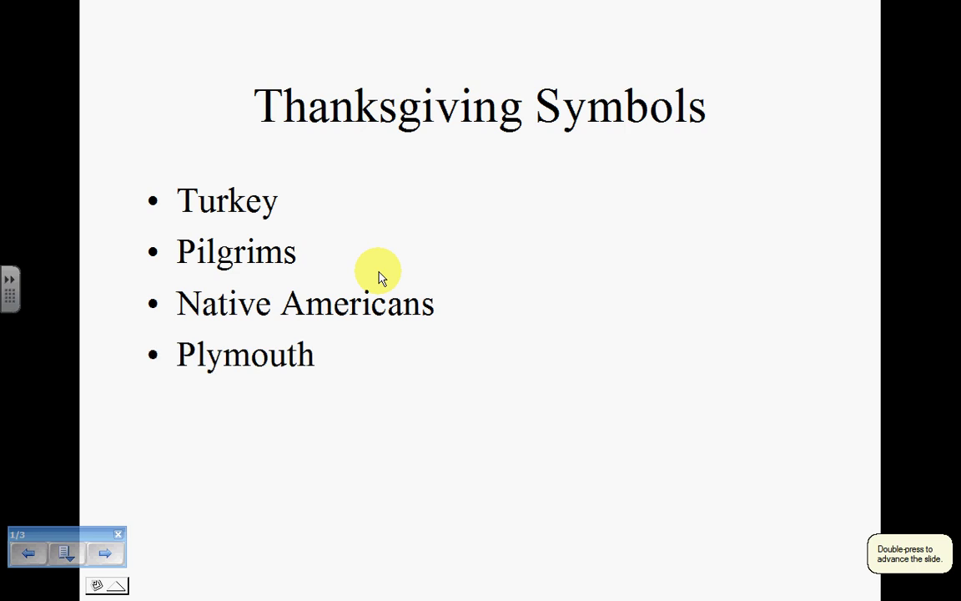
pyautogui.click(378, 275)
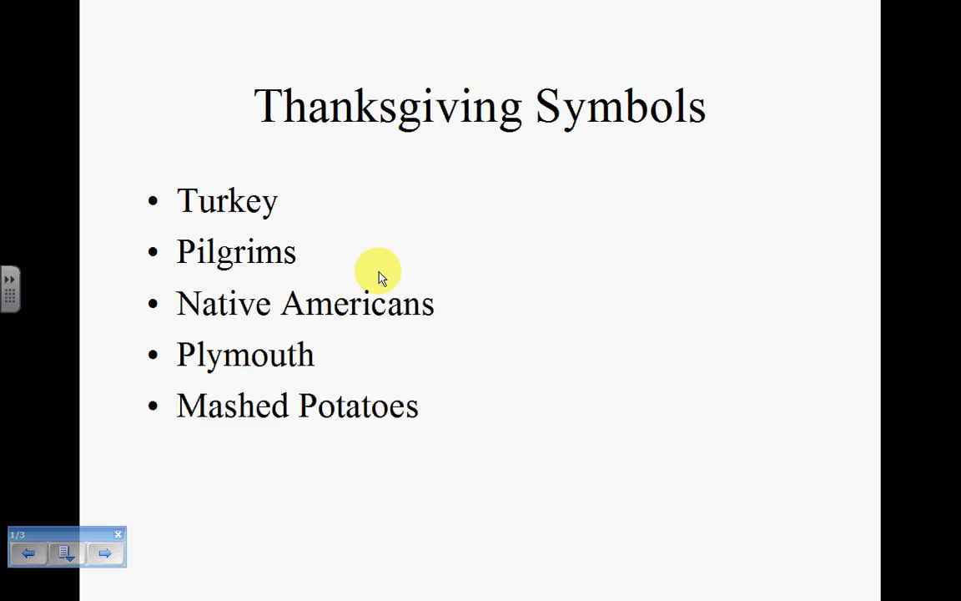
pyautogui.press('Escape')
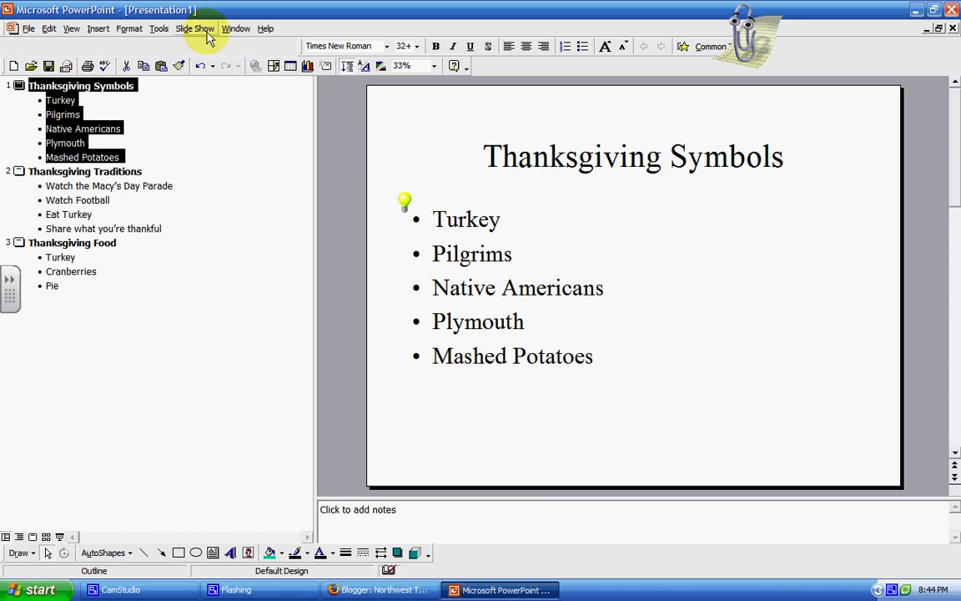
pyautogui.click(204, 30)
pyautogui.click(225, 110)
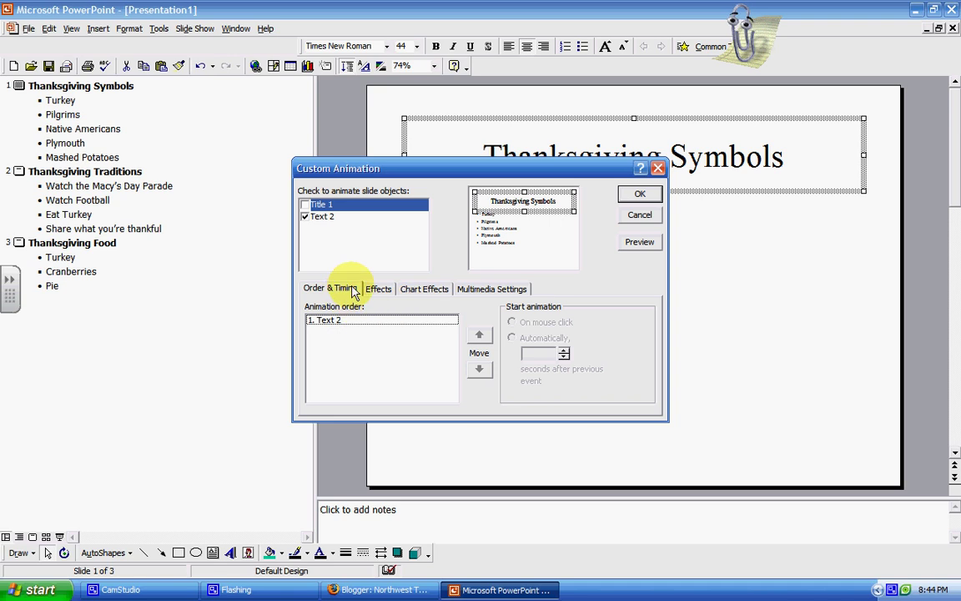
pyautogui.click(343, 319)
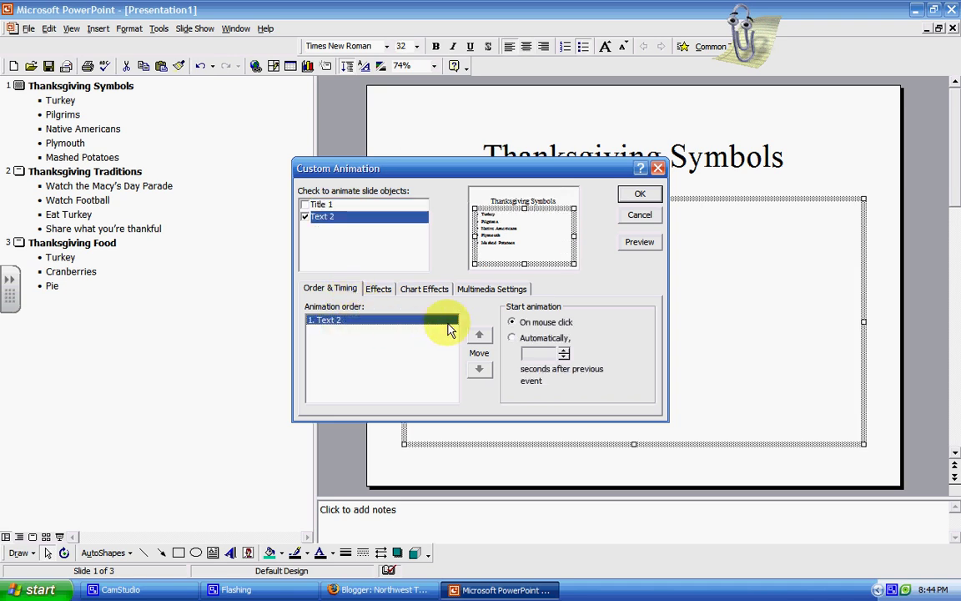
pyautogui.click(536, 338)
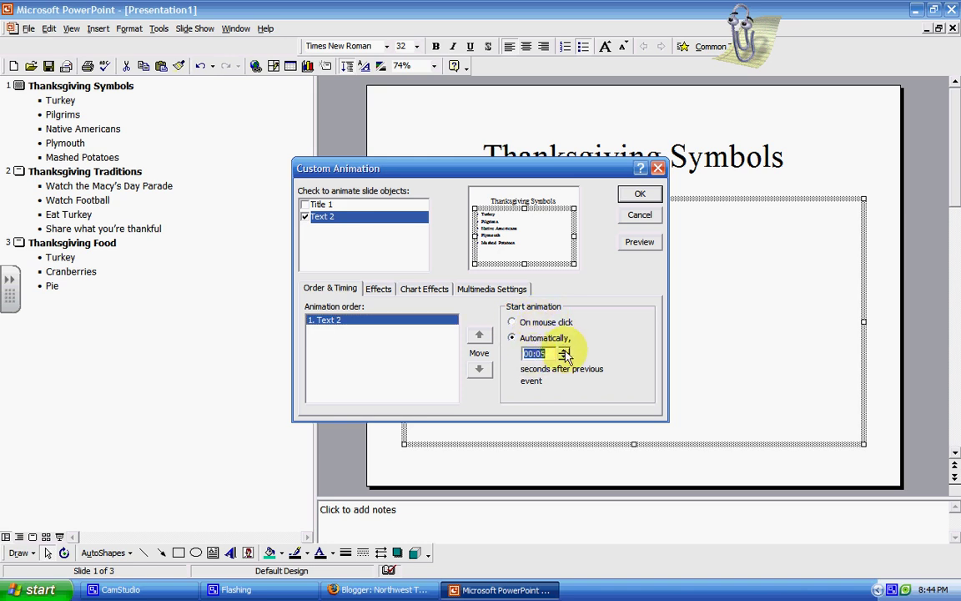
pyautogui.click(640, 242)
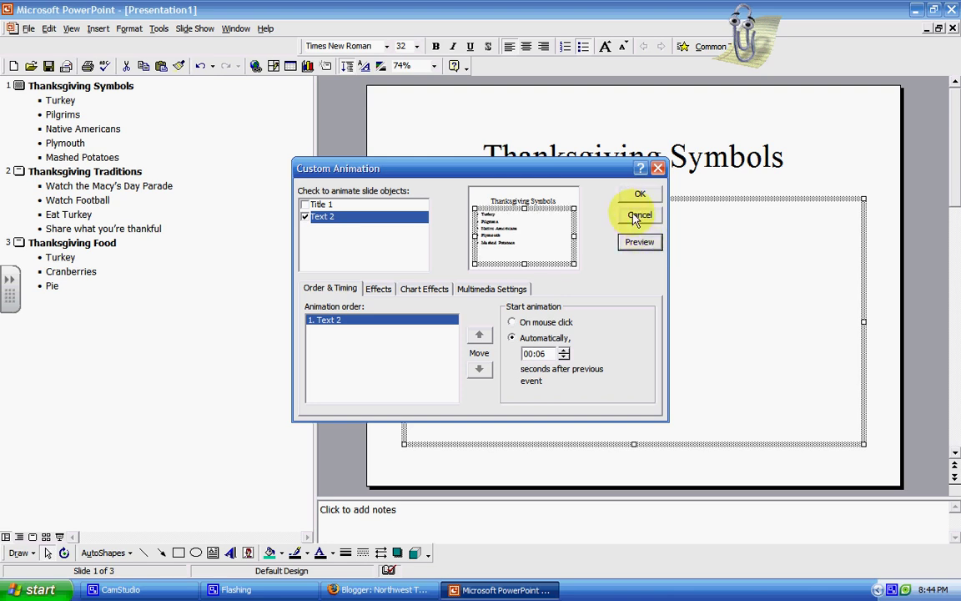
pyautogui.click(638, 216)
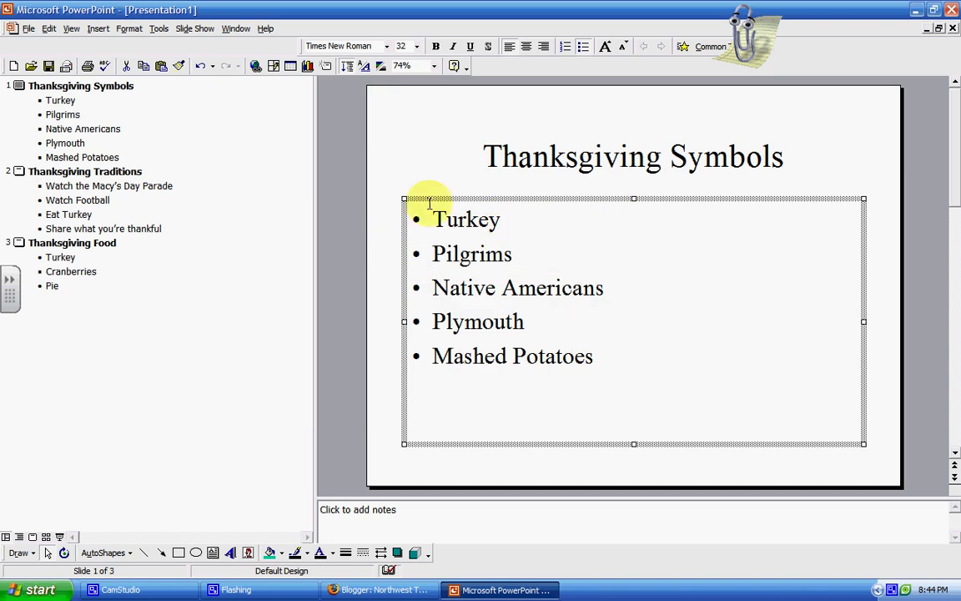
# - Apply a slow Cover Right-Down transition to slide one, advancing automatically after 00:10
pyautogui.click(327, 94)
pyautogui.click(197, 28)
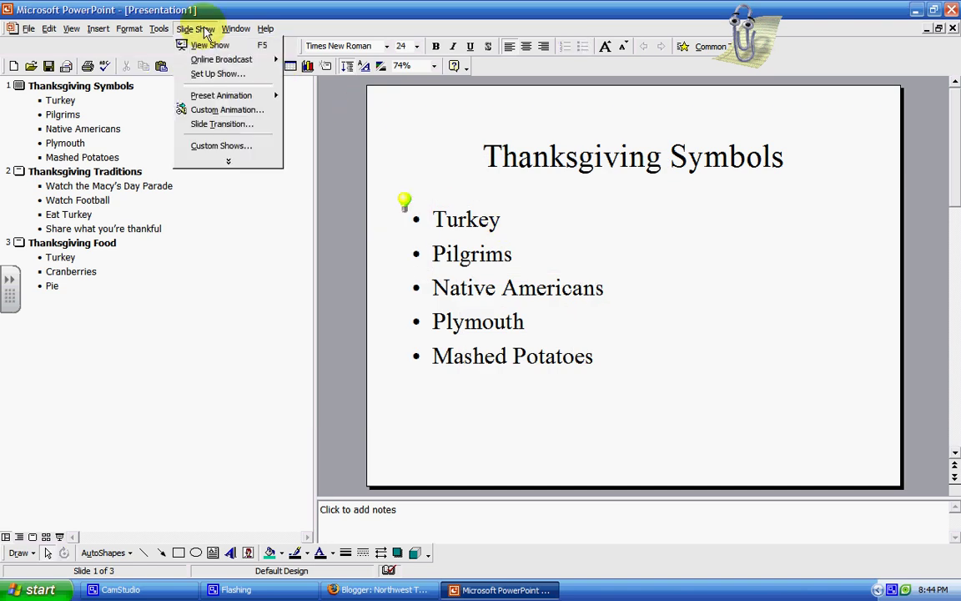
pyautogui.click(219, 123)
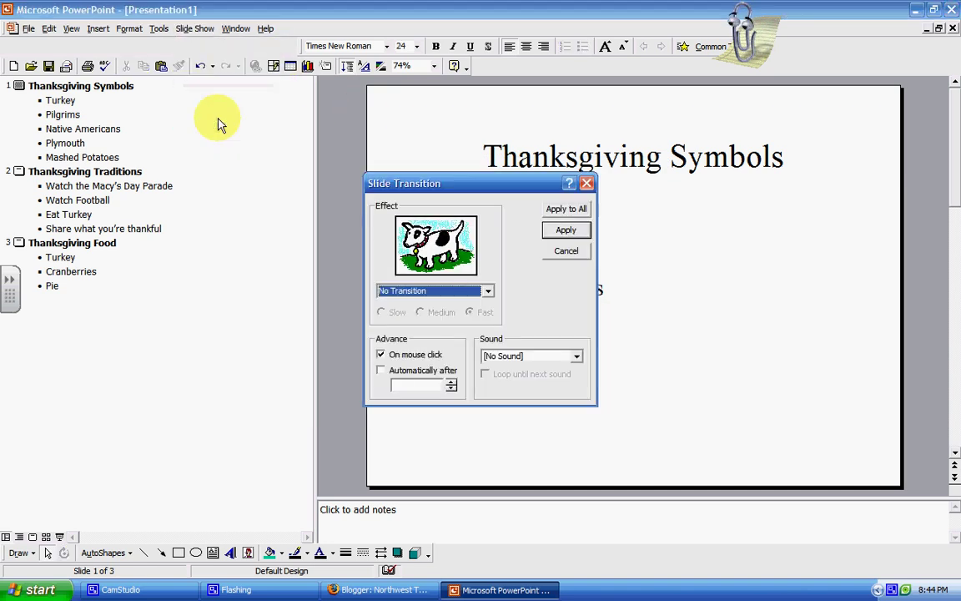
pyautogui.click(487, 292)
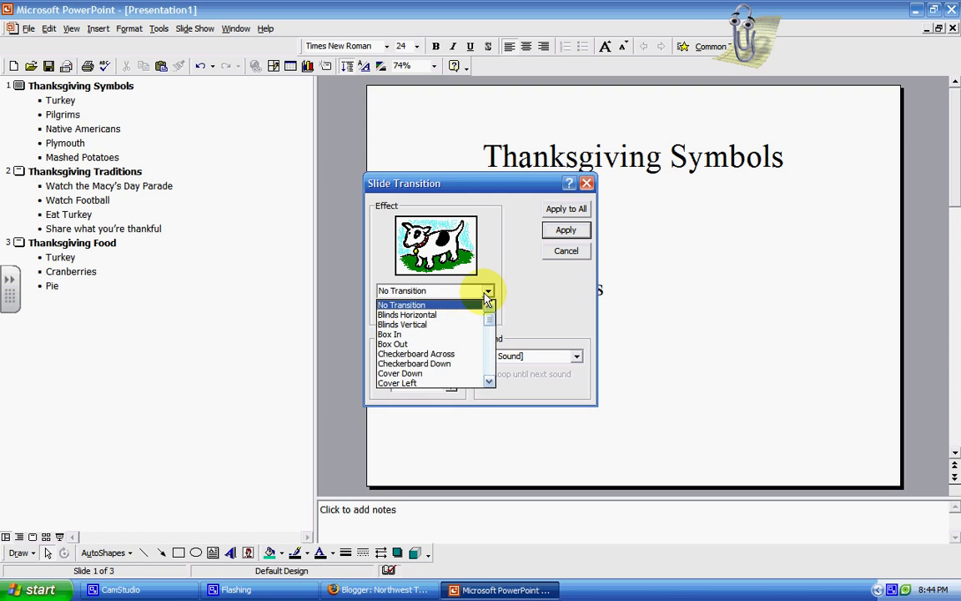
pyautogui.click(451, 355)
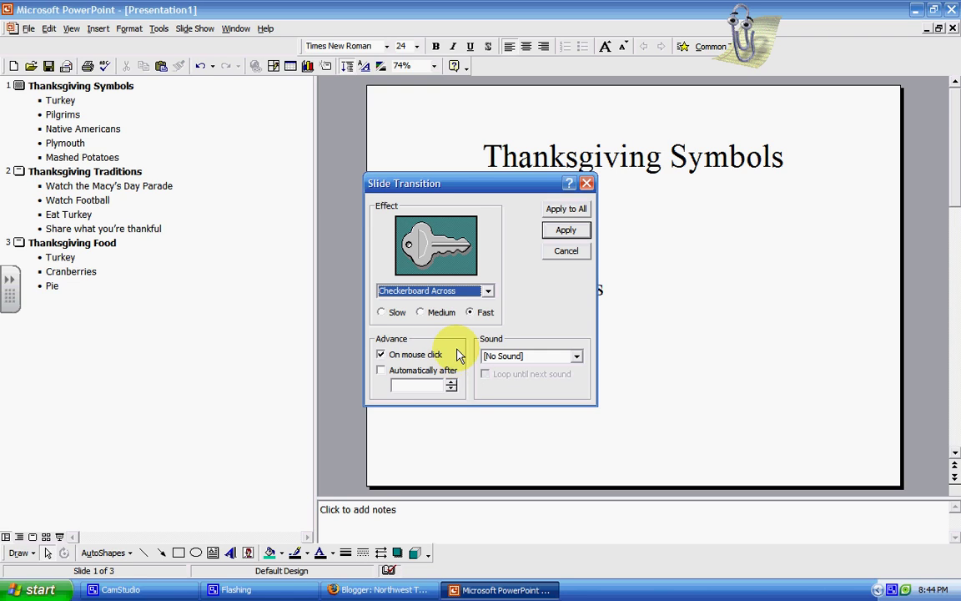
pyautogui.click(456, 292)
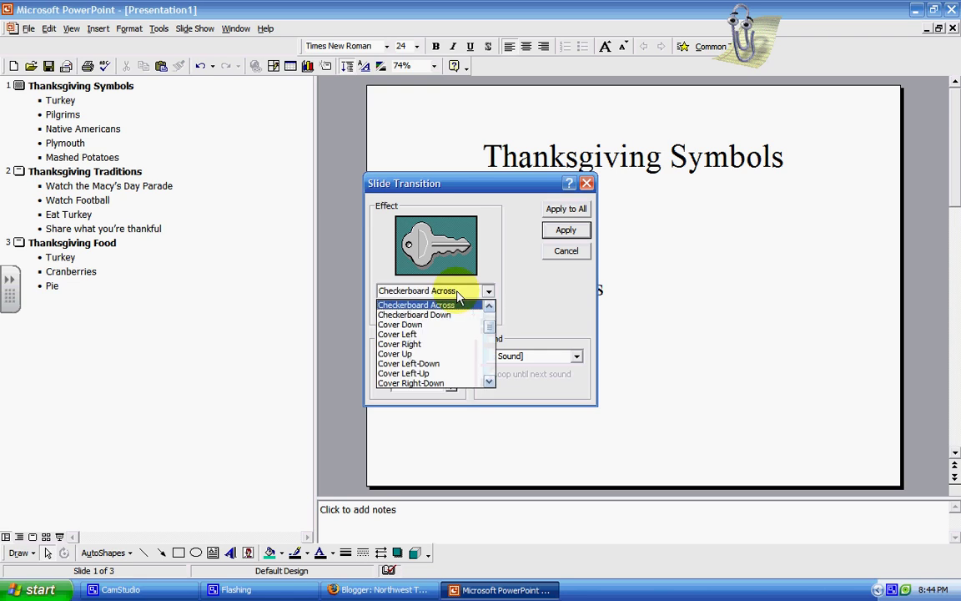
pyautogui.scroll(-1, 436, 370)
pyautogui.click(436, 360)
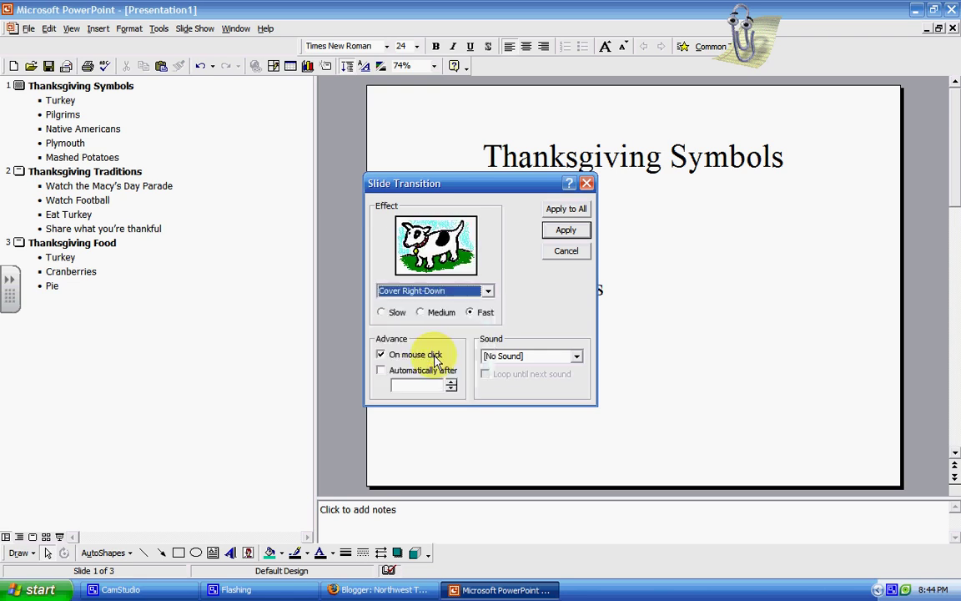
pyautogui.click(383, 312)
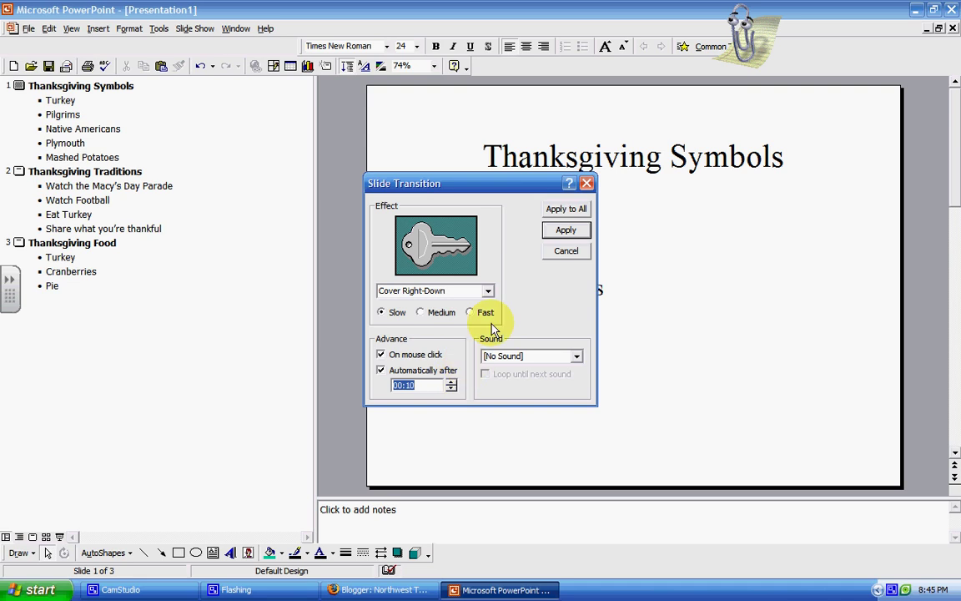
pyautogui.click(555, 235)
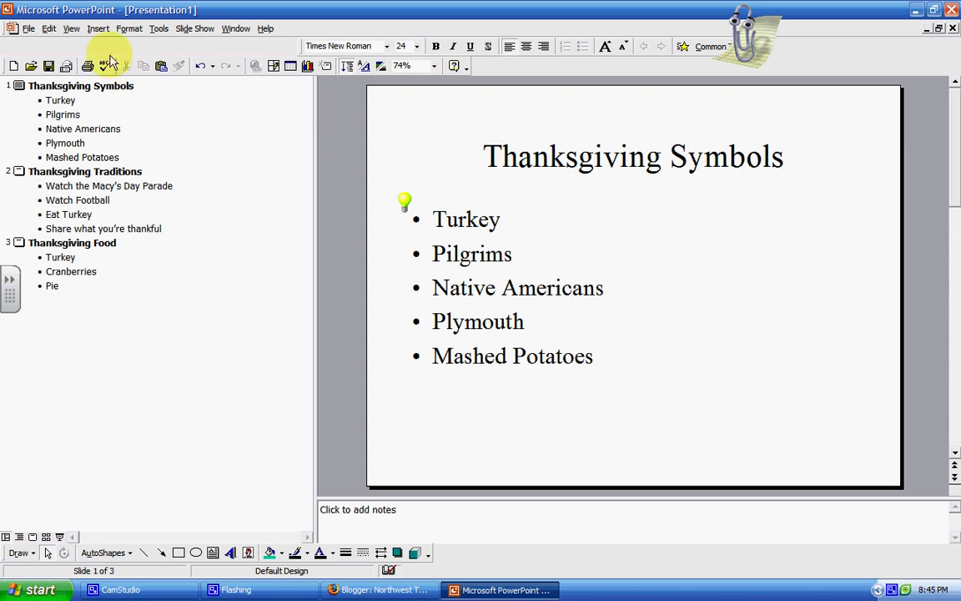
# - Look through the Insert and Slide Show menus without changes, then bring up the CamStudio recorder
pyautogui.click(98, 29)
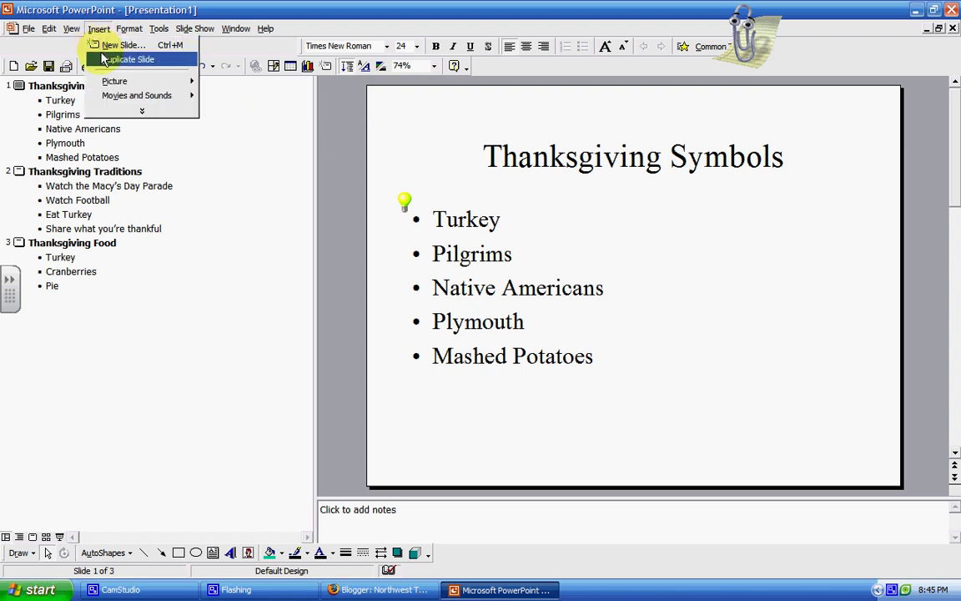
pyautogui.click(99, 29)
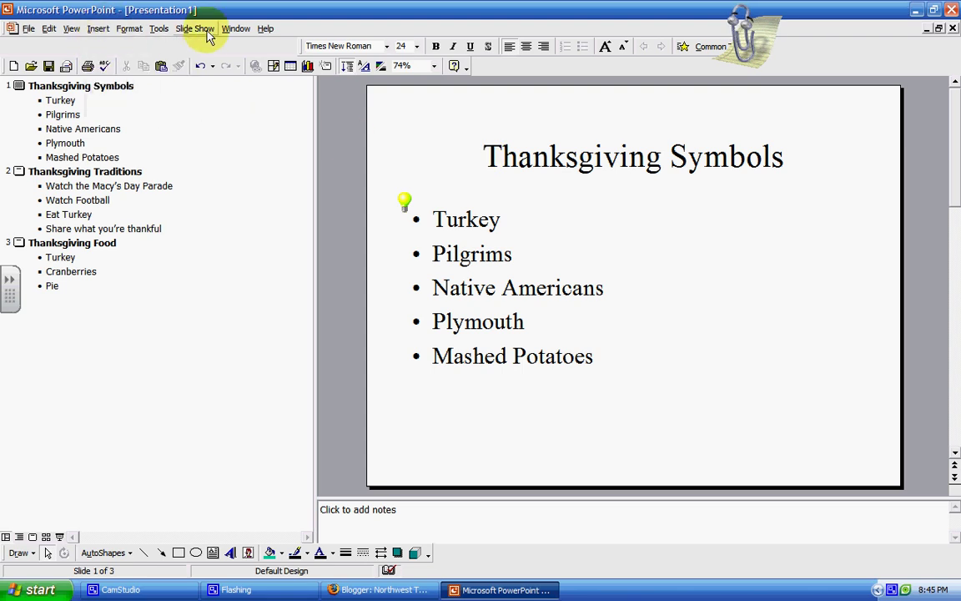
pyautogui.click(207, 32)
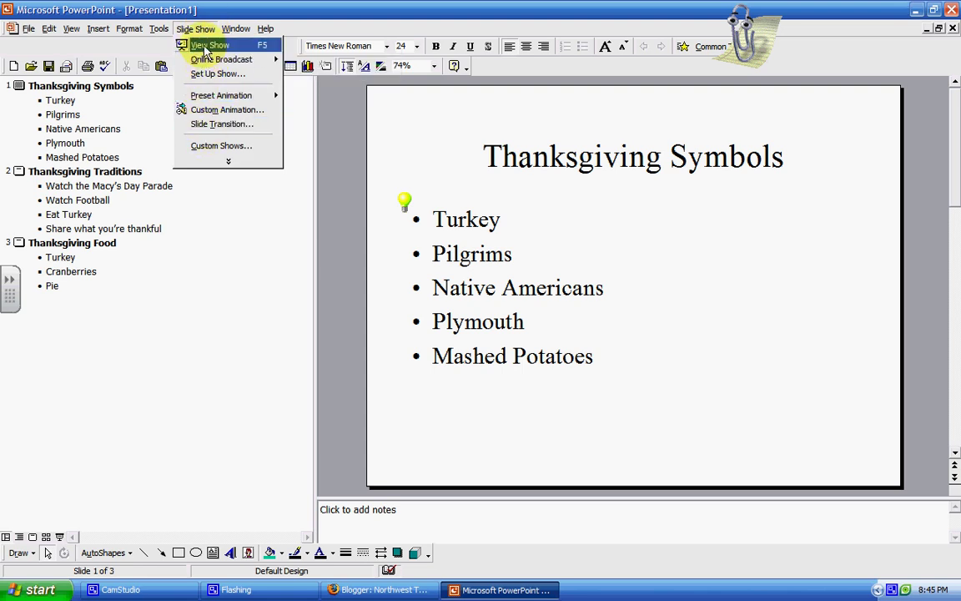
pyautogui.moveTo(195, 98)
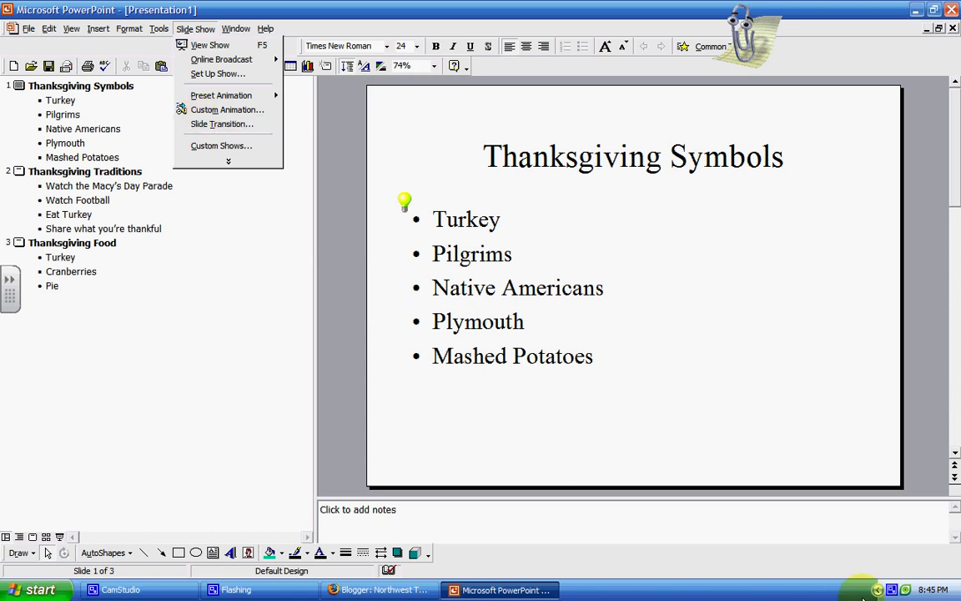
pyautogui.click(905, 590)
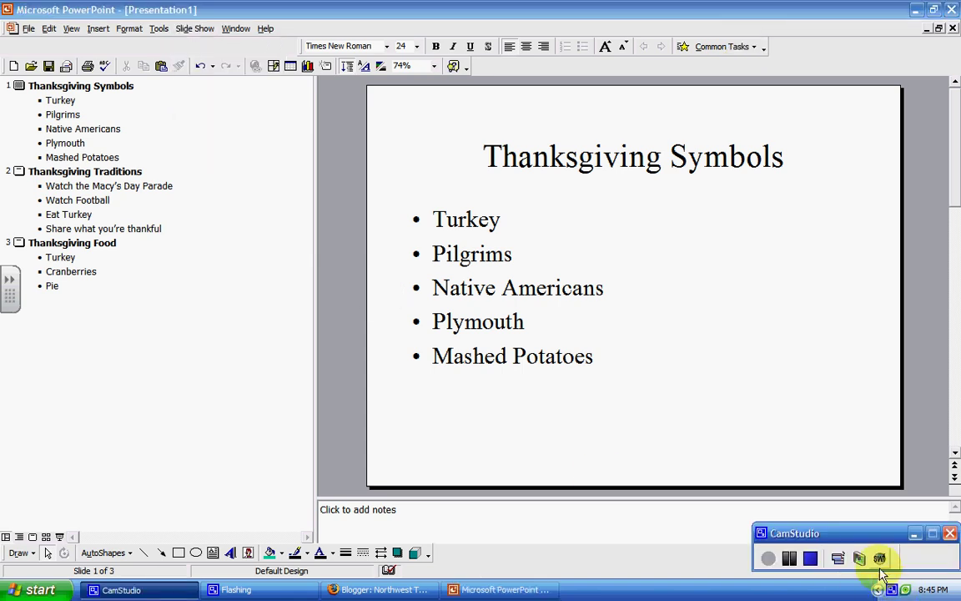